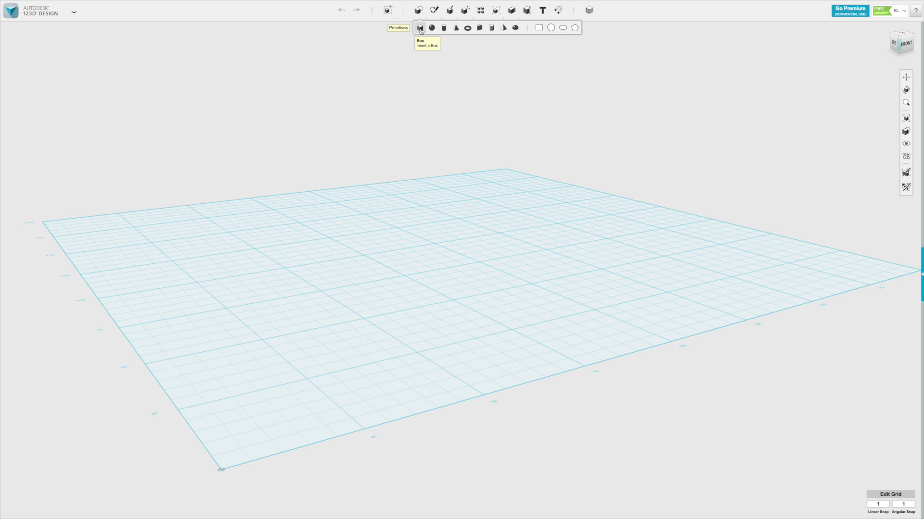
Step: Insert a box primitive near the middle of the work grid
{"action": "left_click", "coordinate": [420, 28]}
{"action": "left_click", "coordinate": [408, 264]}
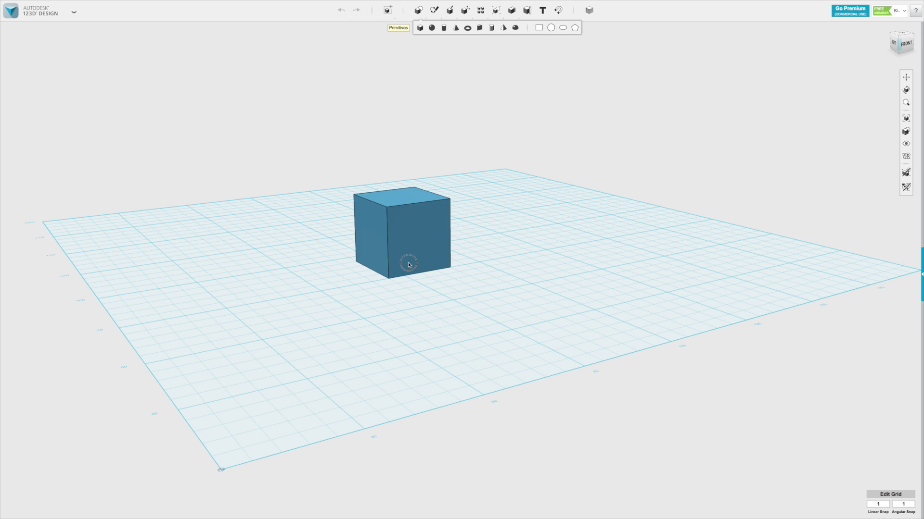
{"action": "right_click_drag", "start_coordinate": [291, 159], "coordinate": [618, 386]}
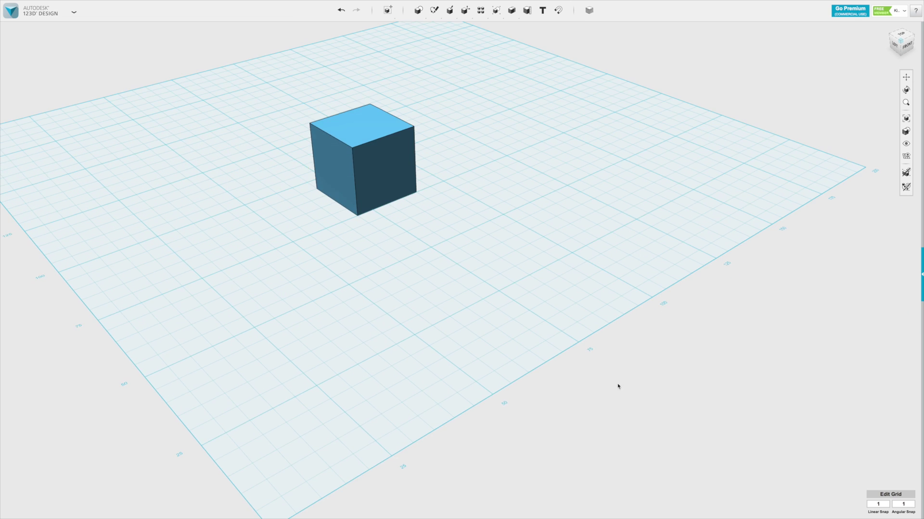
{"action": "scroll", "coordinate": [618, 386], "scroll_direction": "down", "scroll_amount": 3}
{"action": "scroll", "coordinate": [390, 199], "scroll_direction": "up", "scroll_amount": 3}
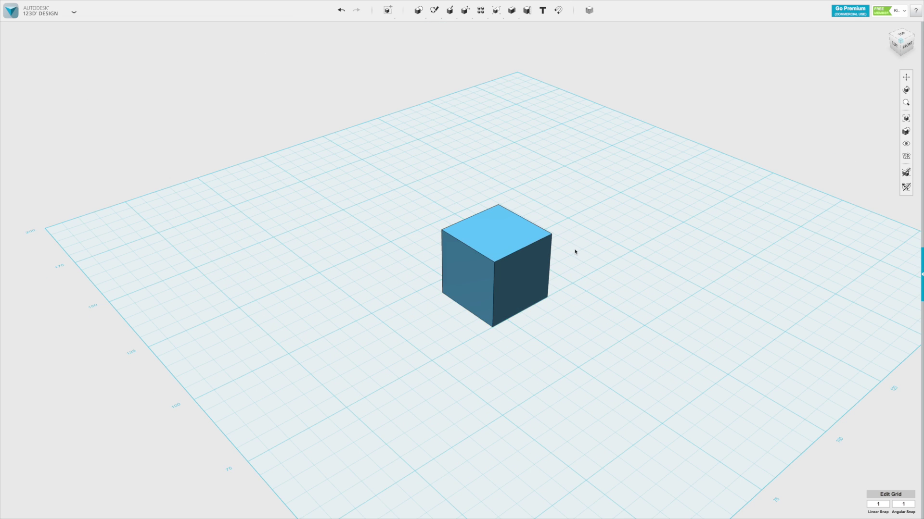
{"action": "scroll", "coordinate": [575, 251], "scroll_direction": "up", "scroll_amount": 2}
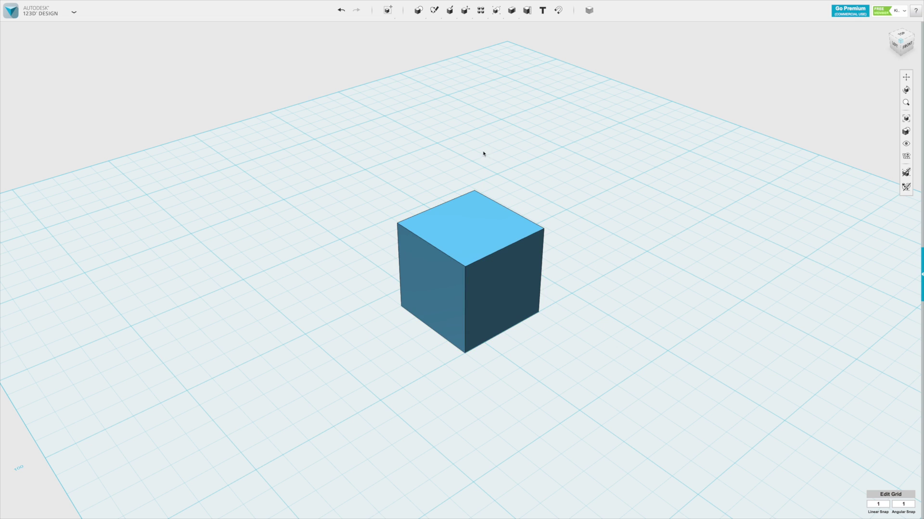
Step: Lengthen the box by pulling its front face outward with Press/Pull
{"action": "mouse_move", "coordinate": [461, 17]}
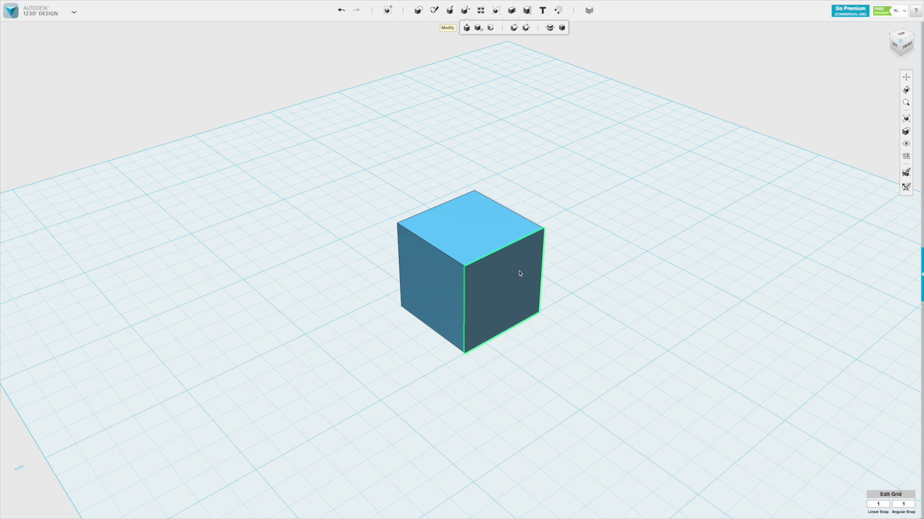
{"action": "key", "text": "p"}
{"action": "left_click", "coordinate": [509, 285]}
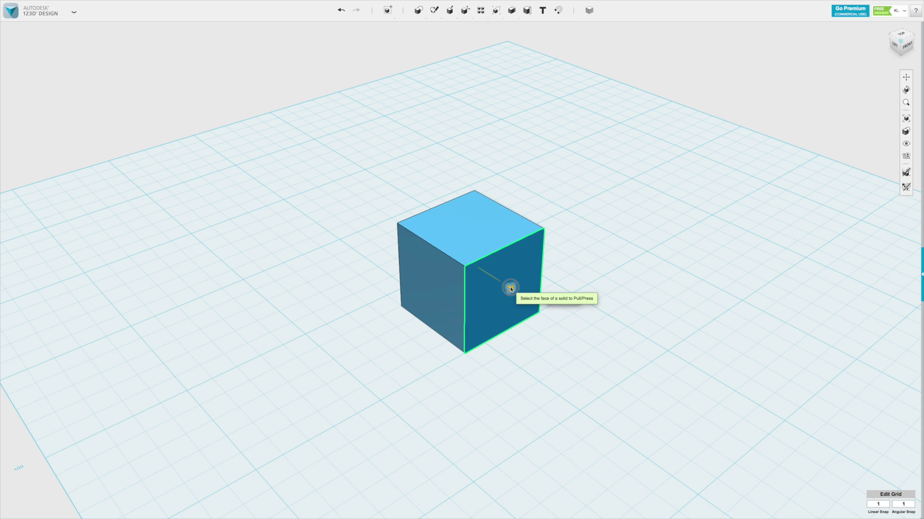
{"action": "left_click_drag", "start_coordinate": [508, 288], "coordinate": [536, 303]}
{"action": "left_click", "coordinate": [555, 168]}
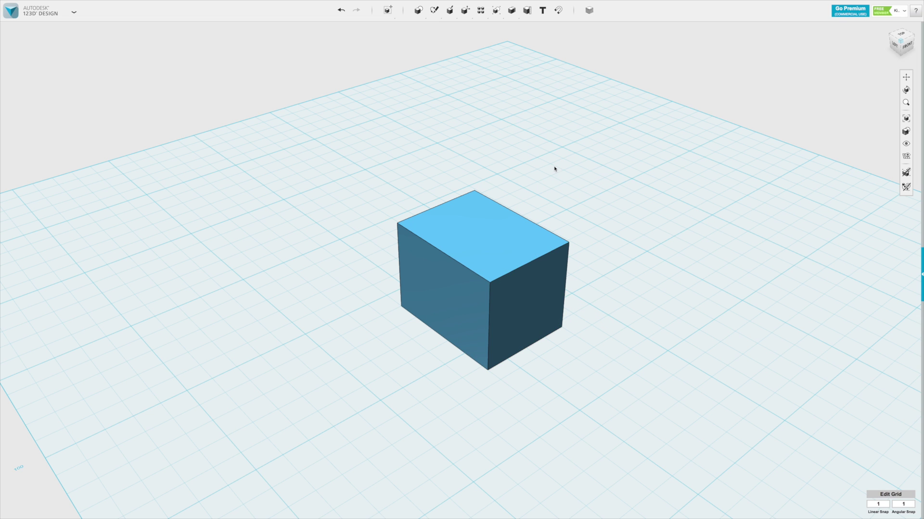
Step: Pull the left face of the box outward by 10 mm with Press/Pull
{"action": "left_click", "coordinate": [466, 28]}
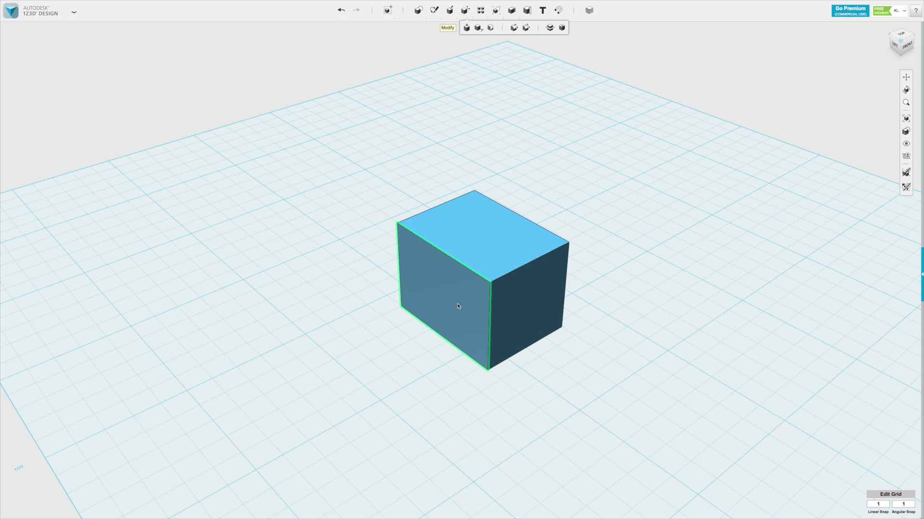
{"action": "left_click", "coordinate": [443, 288]}
{"action": "left_click_drag", "start_coordinate": [436, 290], "coordinate": [400, 310]}
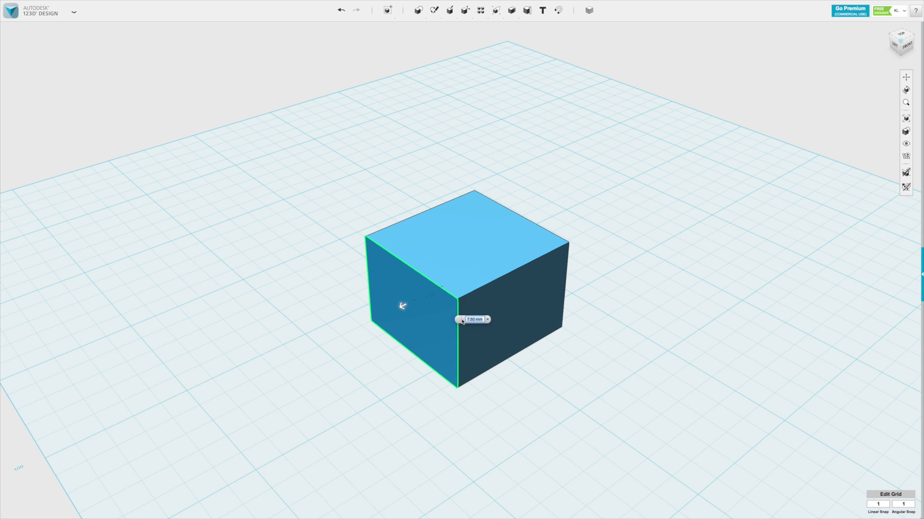
{"action": "type", "text": "10"}
{"action": "key", "text": "Return"}
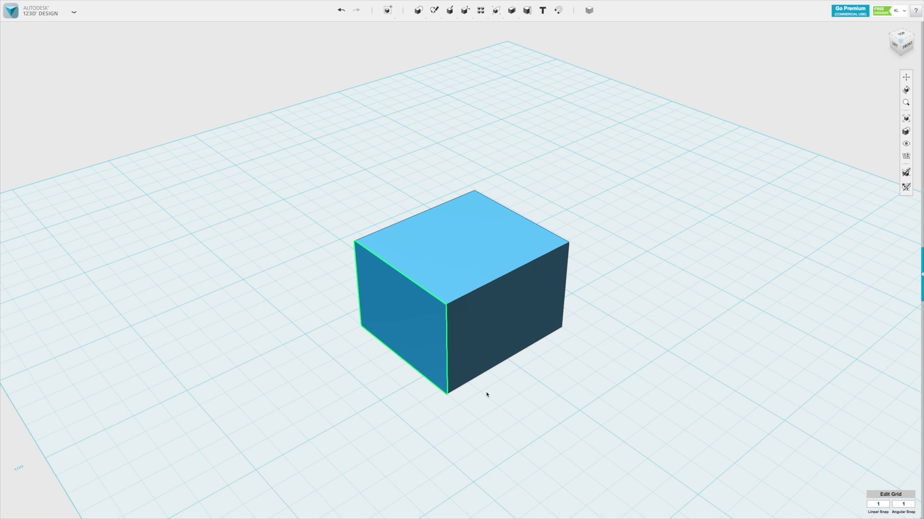
Step: Sketch a small circle in the lower part of the box's left face and finish the sketch
{"action": "right_click_drag", "start_coordinate": [533, 395], "coordinate": [375, 288]}
{"action": "scroll", "coordinate": [373, 286], "scroll_direction": "down", "scroll_amount": 2}
{"action": "scroll", "coordinate": [554, 378], "scroll_direction": "up", "scroll_amount": 3}
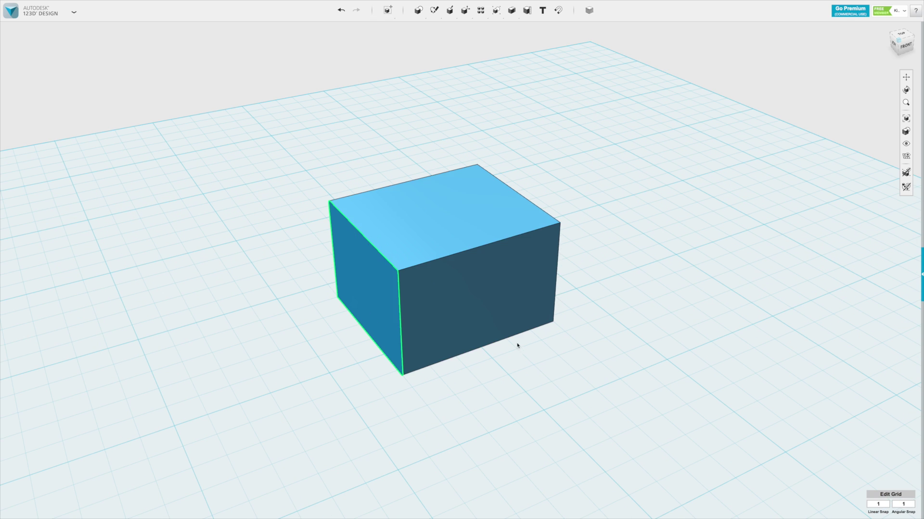
{"action": "mouse_move", "coordinate": [448, 13]}
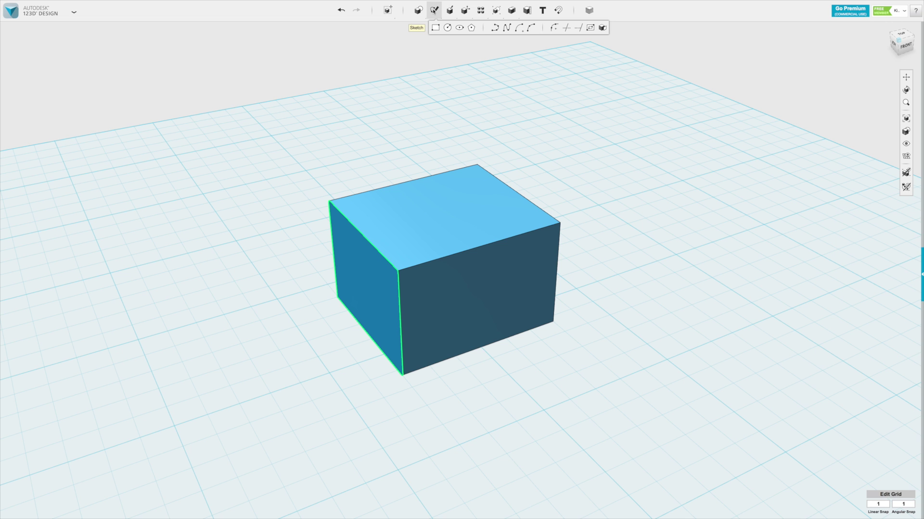
{"action": "left_click", "coordinate": [447, 29]}
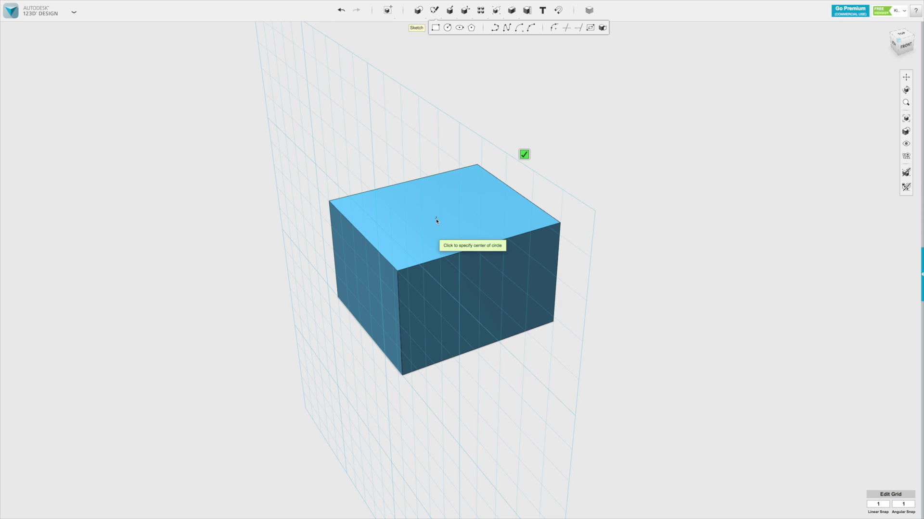
{"action": "left_click", "coordinate": [359, 293]}
{"action": "left_click", "coordinate": [354, 270]}
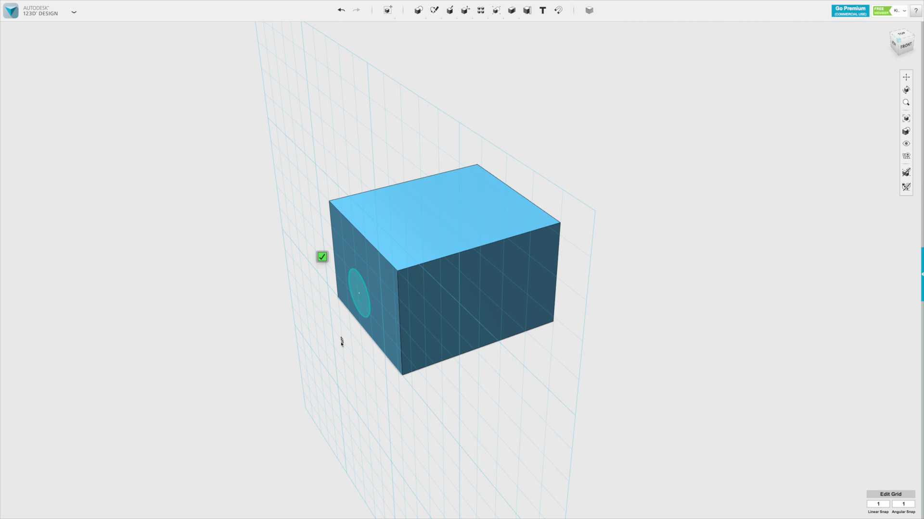
{"action": "mouse_move", "coordinate": [341, 343]}
{"action": "right_mouse_down"}
{"action": "mouse_move", "coordinate": [315, 356]}
{"action": "mouse_move", "coordinate": [330, 353]}
{"action": "right_mouse_up"}
{"action": "left_click", "coordinate": [282, 345]}
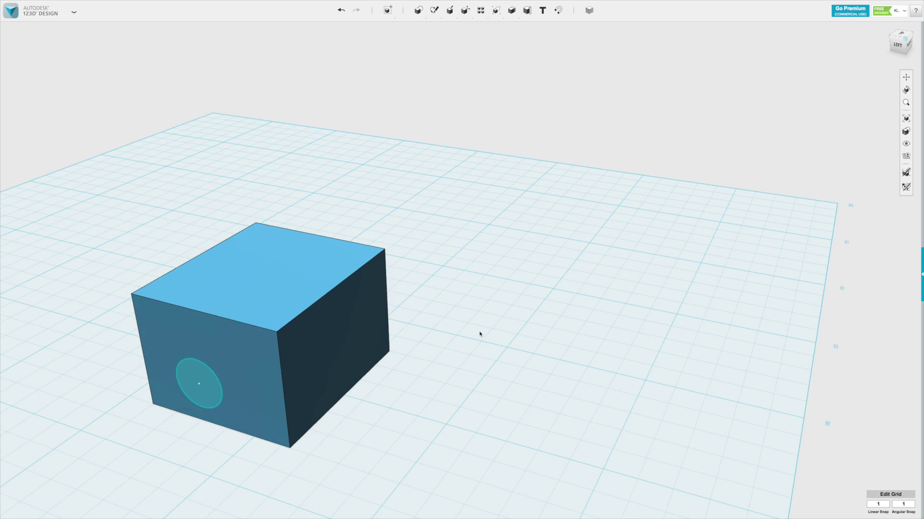
Step: Push the circle sketch into the box with Press/Pull to cut a blind round hole in the left face
{"action": "scroll", "coordinate": [479, 334], "scroll_direction": "down", "scroll_amount": 3}
{"action": "scroll", "coordinate": [266, 379], "scroll_direction": "up", "scroll_amount": 6}
{"action": "scroll", "coordinate": [257, 400], "scroll_direction": "down", "scroll_amount": 2}
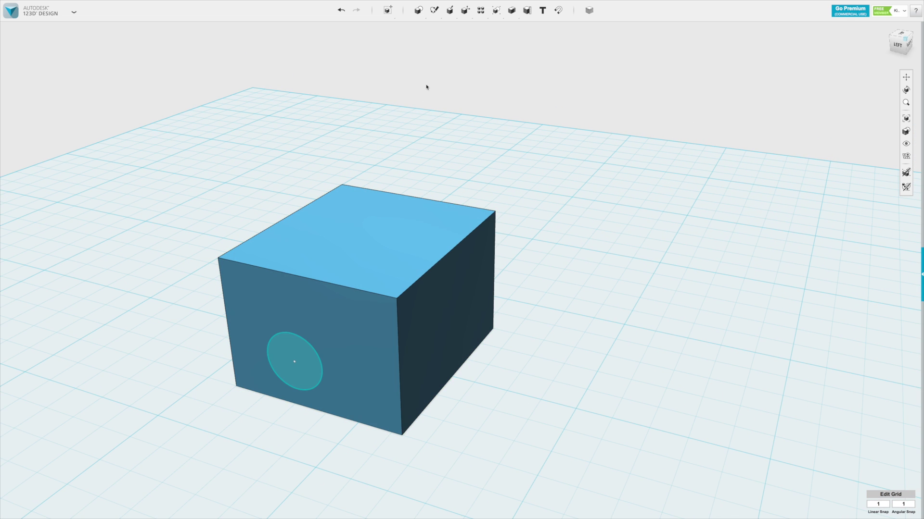
{"action": "mouse_move", "coordinate": [458, 13]}
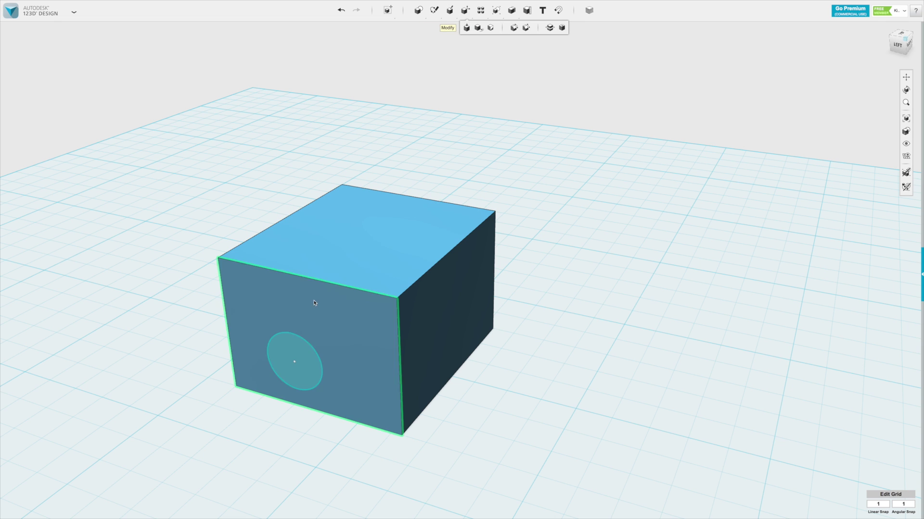
{"action": "left_click", "coordinate": [288, 351]}
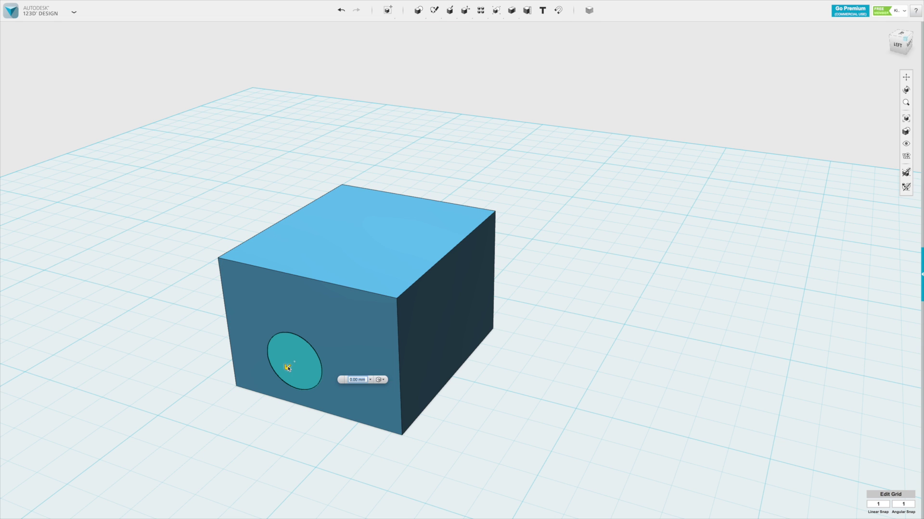
{"action": "mouse_move", "coordinate": [288, 367]}
{"action": "left_mouse_down"}
{"action": "mouse_move", "coordinate": [255, 397]}
{"action": "mouse_move", "coordinate": [326, 355]}
{"action": "left_mouse_up"}
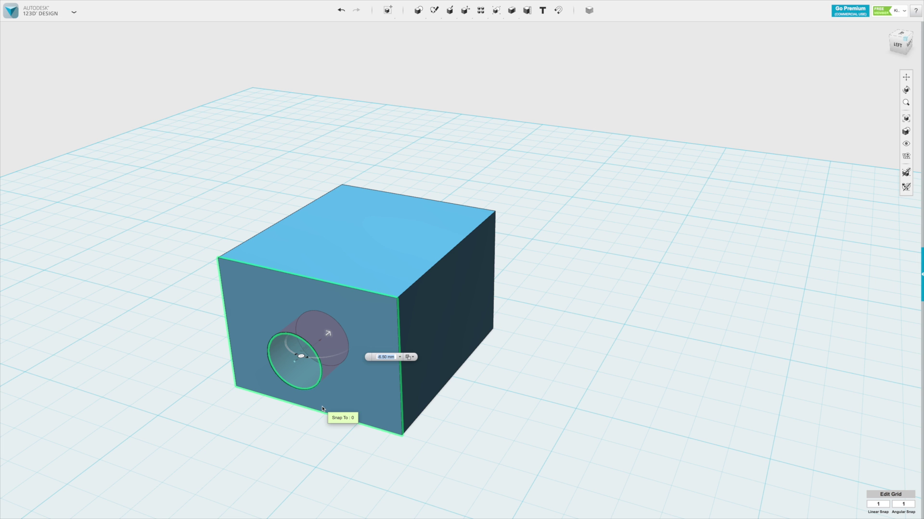
{"action": "key", "text": "Return"}
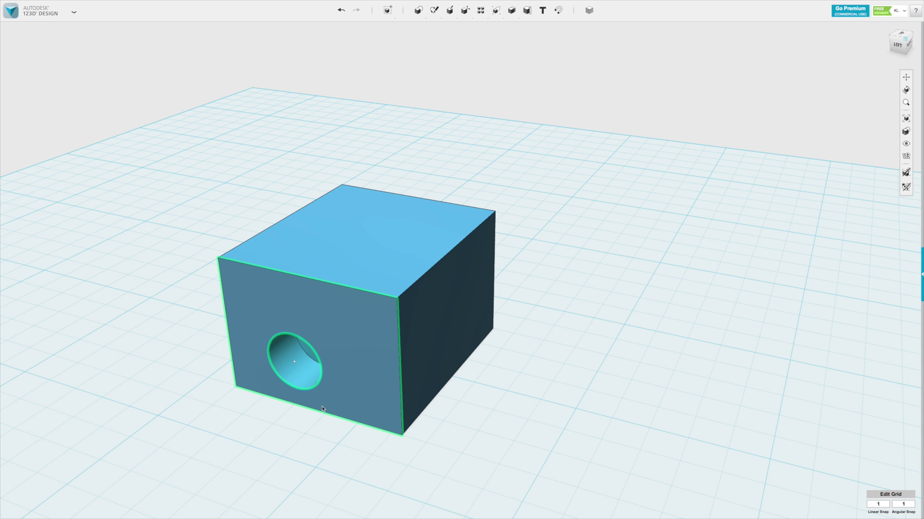
Step: Sketch a closed, irregular blob-shaped spline on the box's front face and finish the sketch
{"action": "right_click_drag", "start_coordinate": [322, 409], "coordinate": [249, 431]}
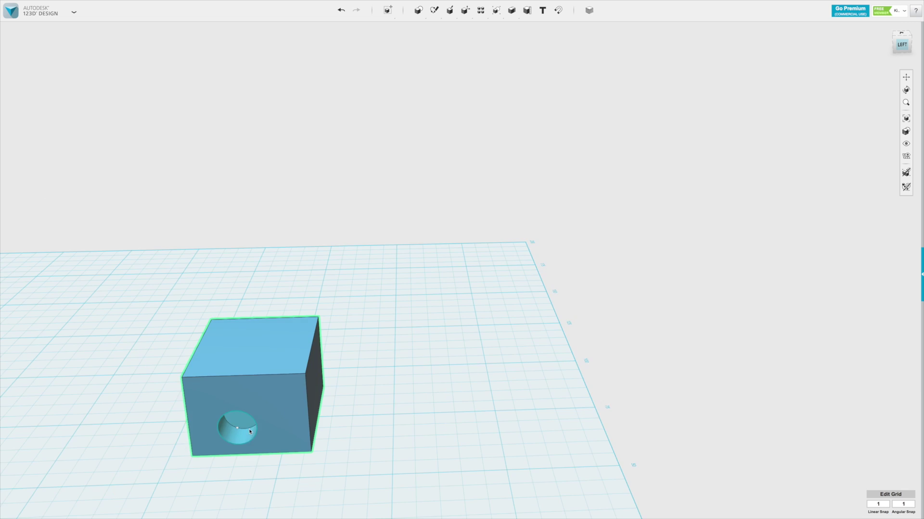
{"action": "scroll", "coordinate": [250, 430], "scroll_direction": "up", "scroll_amount": 3}
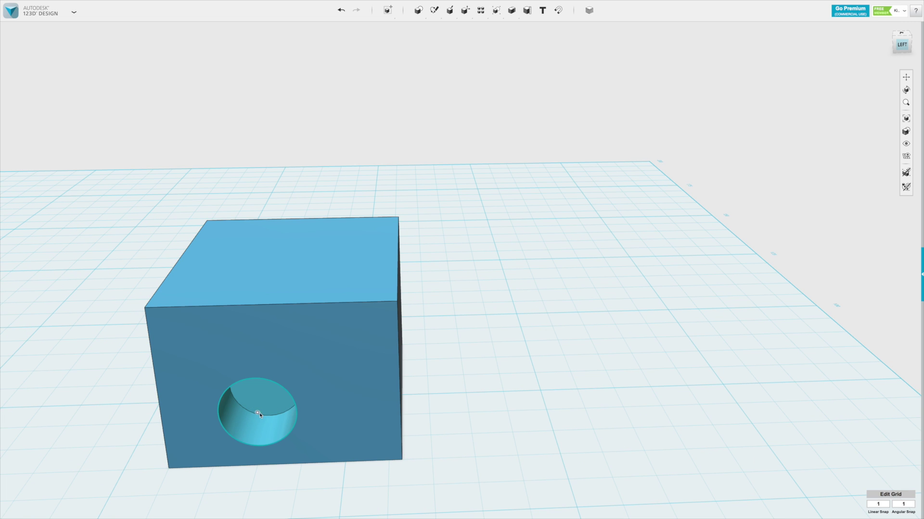
{"action": "scroll", "coordinate": [413, 431], "scroll_direction": "down", "scroll_amount": 3}
{"action": "right_click_drag", "start_coordinate": [412, 431], "coordinate": [424, 460]}
{"action": "mouse_move", "coordinate": [434, 10]}
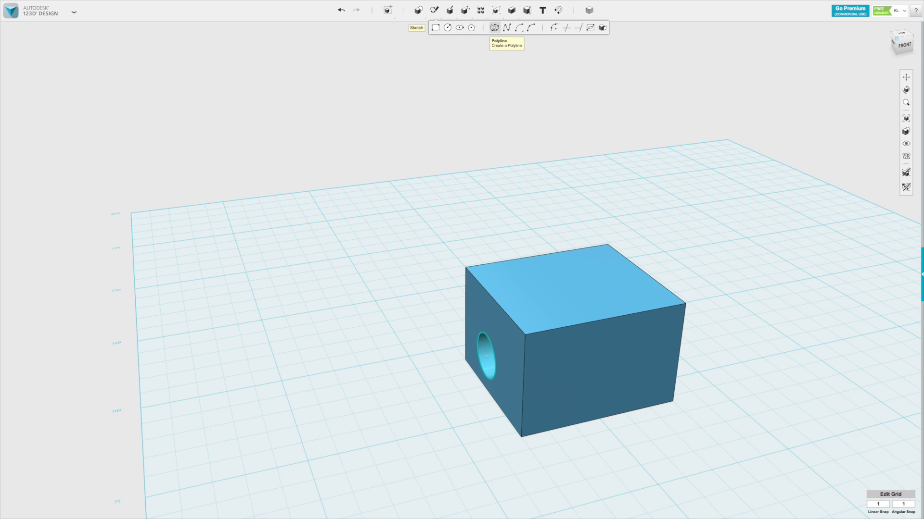
{"action": "left_click", "coordinate": [506, 27]}
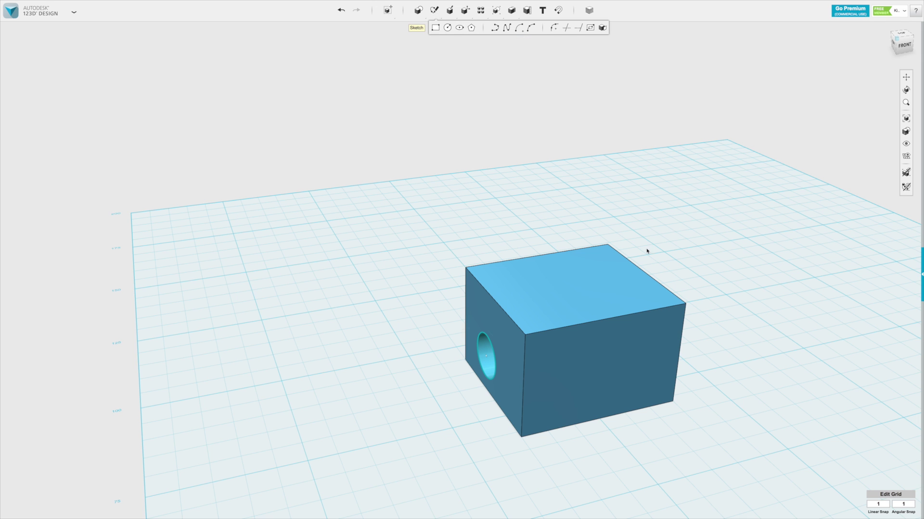
{"action": "left_click", "coordinate": [586, 349]}
{"action": "left_click", "coordinate": [569, 361]}
{"action": "left_click", "coordinate": [571, 384]}
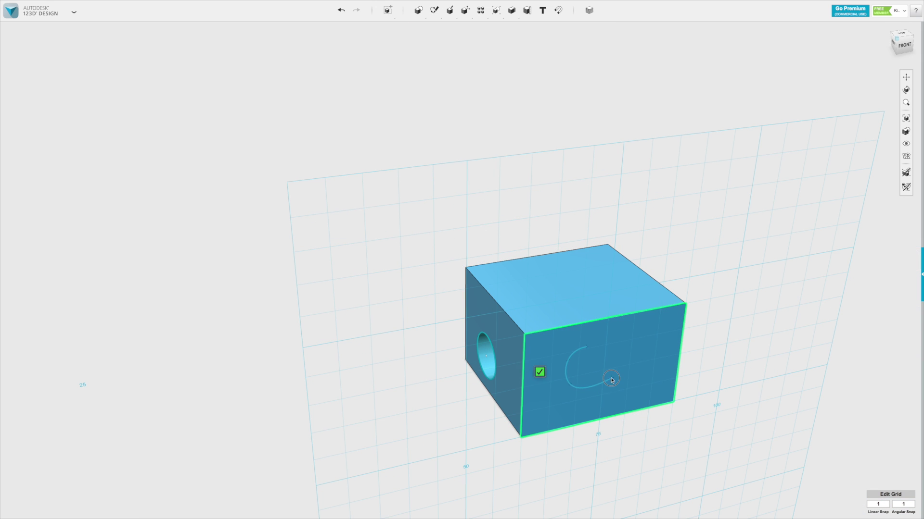
{"action": "left_click", "coordinate": [612, 377]}
{"action": "left_click", "coordinate": [610, 352]}
{"action": "left_click", "coordinate": [652, 349]}
{"action": "left_click", "coordinate": [654, 334]}
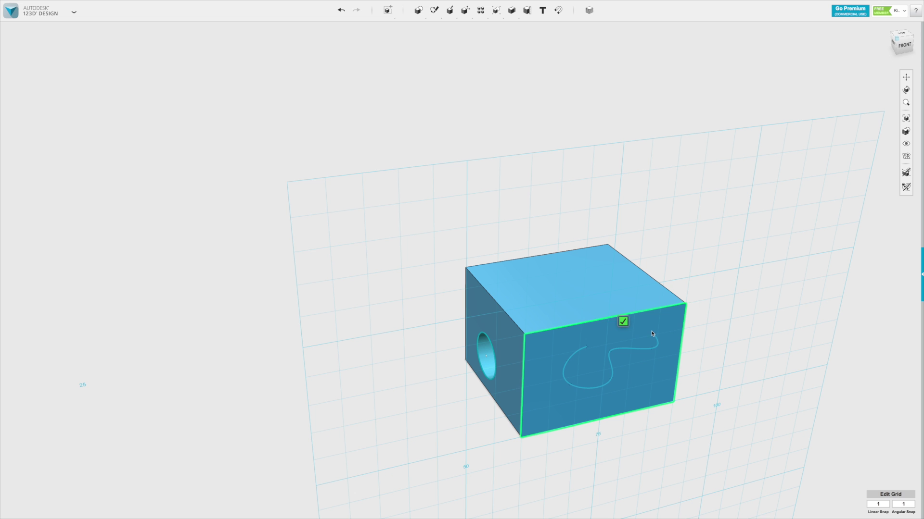
{"action": "left_click", "coordinate": [624, 336]}
{"action": "left_click", "coordinate": [588, 347]}
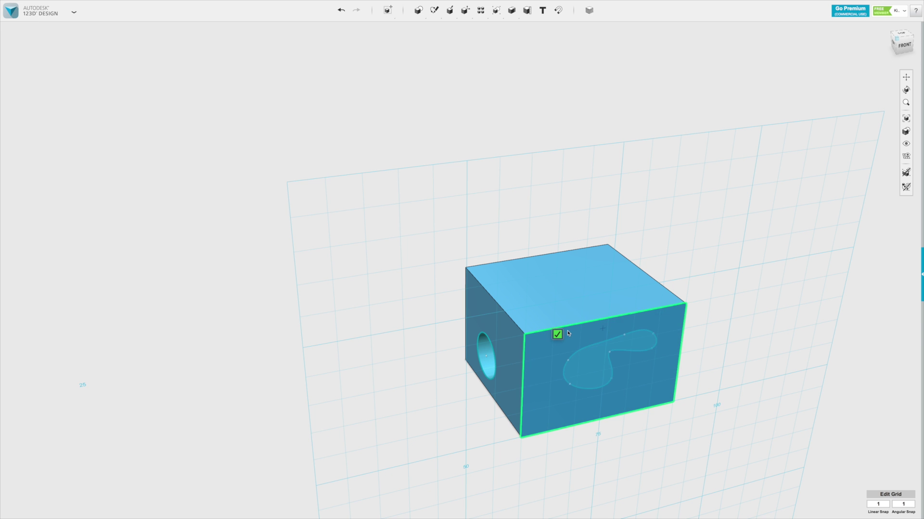
{"action": "left_click", "coordinate": [557, 335]}
Step: Push the spline profile about 55 mm inward with Press/Pull to cut it all the way through the box
{"action": "mouse_move", "coordinate": [465, 14]}
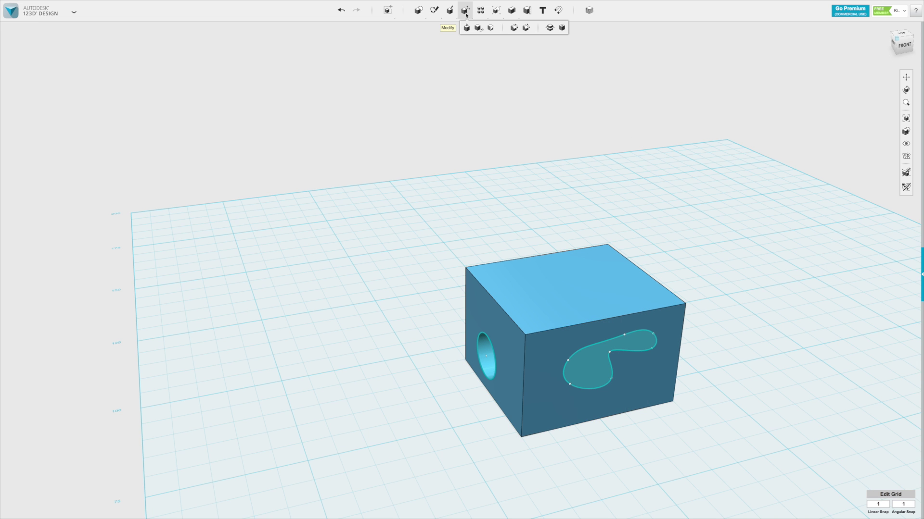
{"action": "left_click", "coordinate": [466, 27]}
{"action": "left_click", "coordinate": [593, 378]}
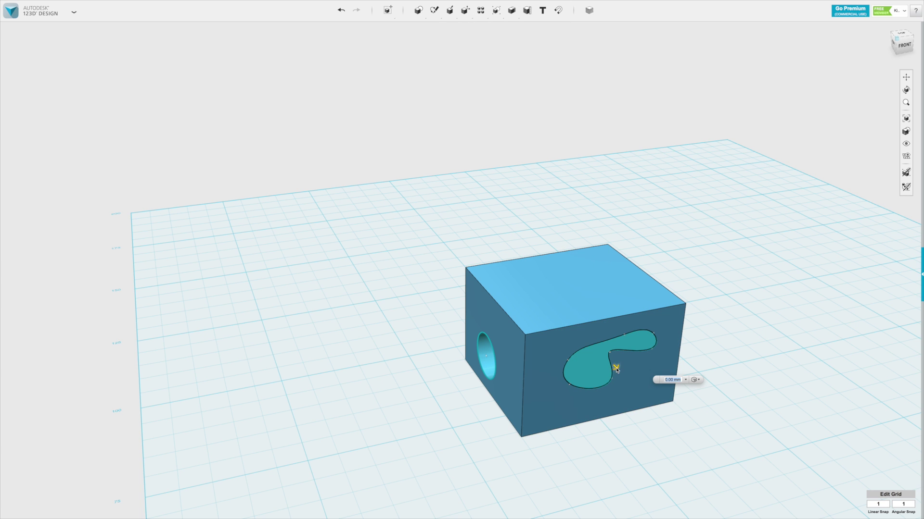
{"action": "left_click_drag", "start_coordinate": [615, 368], "coordinate": [496, 237]}
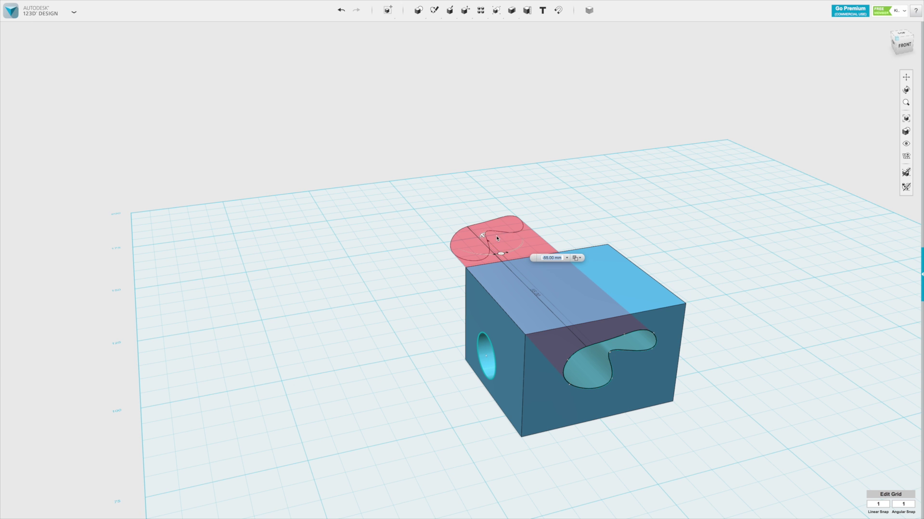
{"action": "key", "text": "Return"}
Step: Examine the round hole and the spline-shaped cut in the box from several angles
{"action": "right_click_drag", "start_coordinate": [589, 450], "coordinate": [623, 501]}
{"action": "mouse_move", "coordinate": [547, 458]}
{"action": "right_mouse_down"}
{"action": "mouse_move", "coordinate": [606, 456]}
{"action": "mouse_move", "coordinate": [555, 446]}
{"action": "right_mouse_up"}
{"action": "scroll", "coordinate": [555, 445], "scroll_direction": "down", "scroll_amount": 3}
{"action": "scroll", "coordinate": [392, 473], "scroll_direction": "up", "scroll_amount": 6}
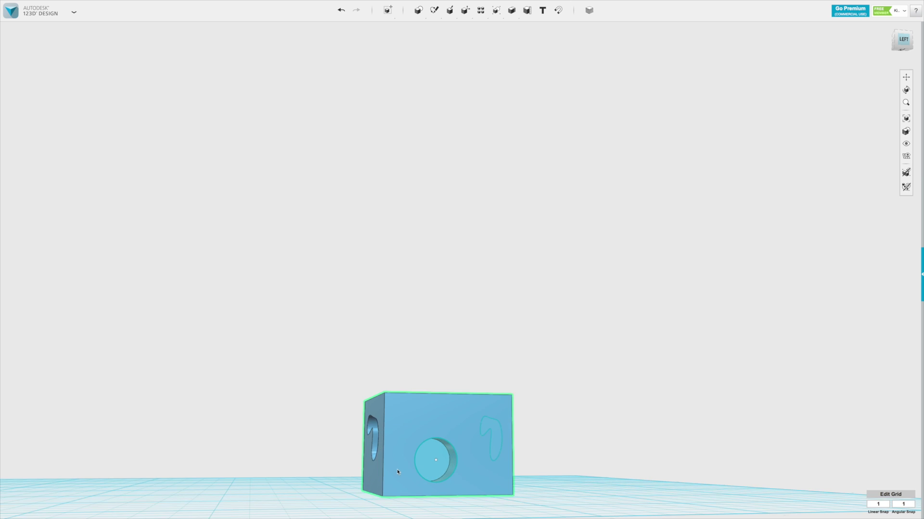
{"action": "right_click_drag", "start_coordinate": [426, 478], "coordinate": [450, 416]}
{"action": "right_click_drag", "start_coordinate": [623, 417], "coordinate": [565, 416]}
{"action": "scroll", "coordinate": [565, 416], "scroll_direction": "down", "scroll_amount": 3}
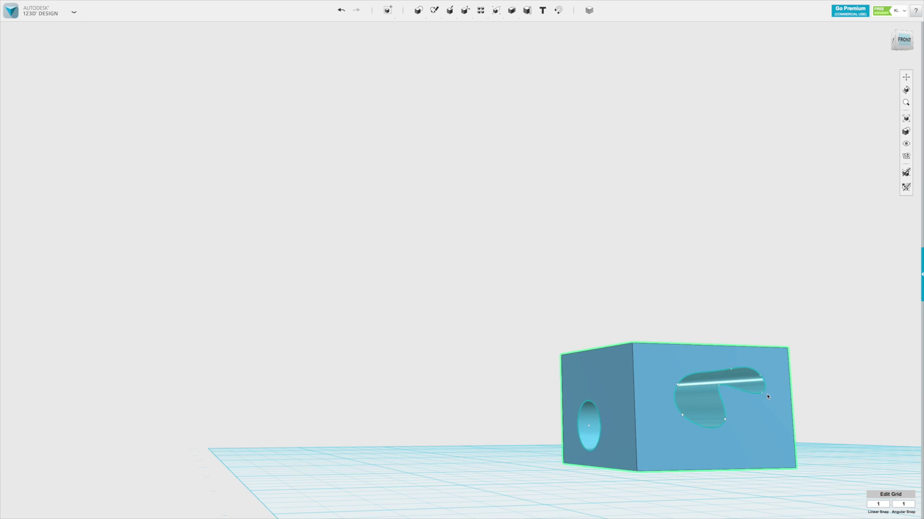
{"action": "scroll", "coordinate": [766, 395], "scroll_direction": "up", "scroll_amount": 1}
{"action": "mouse_move", "coordinate": [755, 418]}
{"action": "right_mouse_down"}
{"action": "mouse_move", "coordinate": [798, 425]}
{"action": "mouse_move", "coordinate": [764, 425]}
{"action": "right_mouse_up"}
{"action": "scroll", "coordinate": [765, 425], "scroll_direction": "up", "scroll_amount": 5}
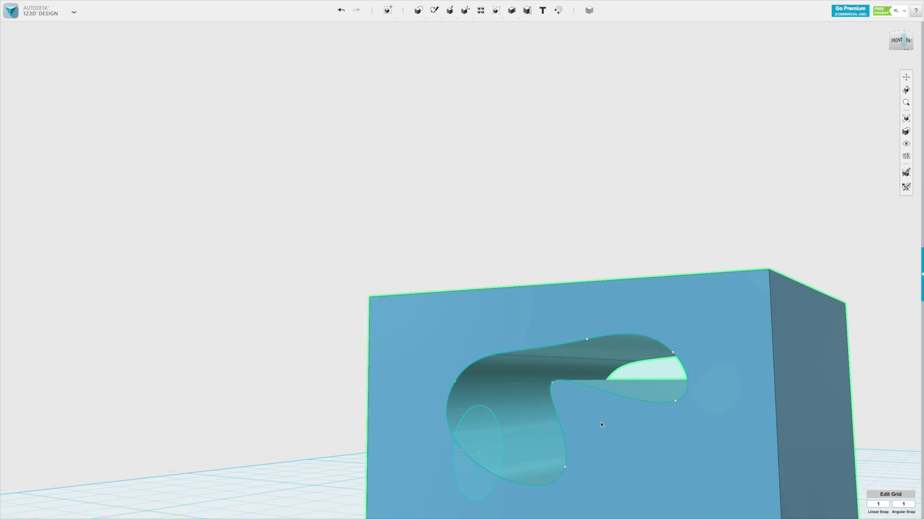
{"action": "left_click_drag", "start_coordinate": [697, 391], "coordinate": [701, 410]}
{"action": "scroll", "coordinate": [701, 409], "scroll_direction": "down", "scroll_amount": 5}
{"action": "right_click_drag", "start_coordinate": [553, 287], "coordinate": [549, 346]}
{"action": "scroll", "coordinate": [548, 227], "scroll_direction": "down", "scroll_amount": 2}
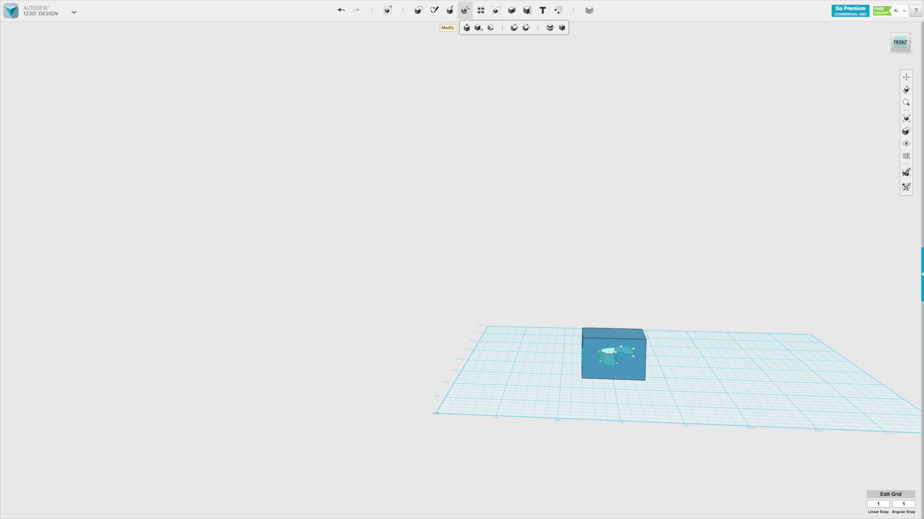
Step: Tweak the box by pulling the bottom edge of its right face 12 mm outward to slope that face
{"action": "mouse_move", "coordinate": [449, 10]}
{"action": "left_click", "coordinate": [478, 28]}
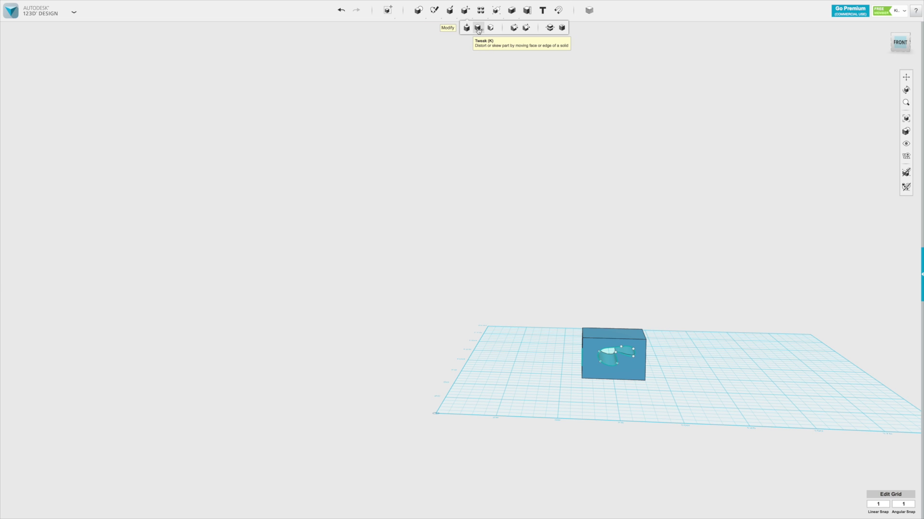
{"action": "right_click_drag", "start_coordinate": [723, 383], "coordinate": [637, 396]}
{"action": "scroll", "coordinate": [587, 408], "scroll_direction": "up", "scroll_amount": 3}
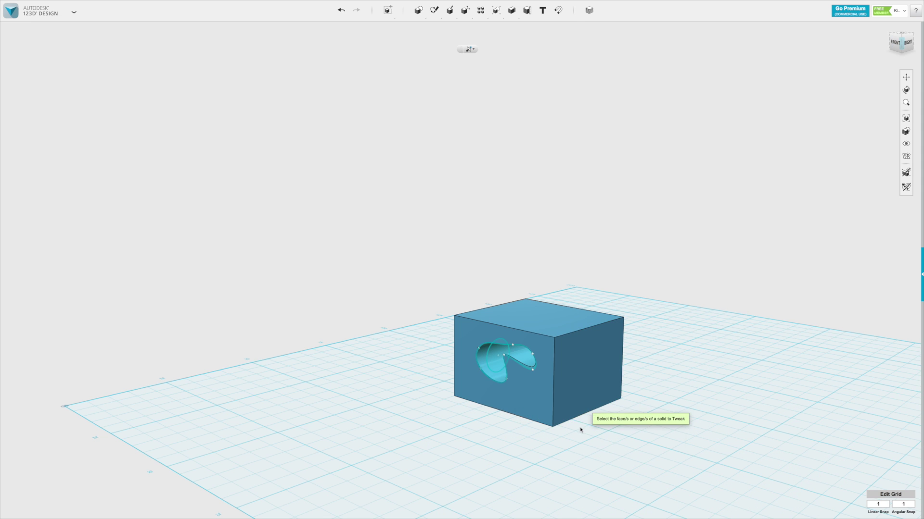
{"action": "scroll", "coordinate": [579, 427], "scroll_direction": "up", "scroll_amount": 5}
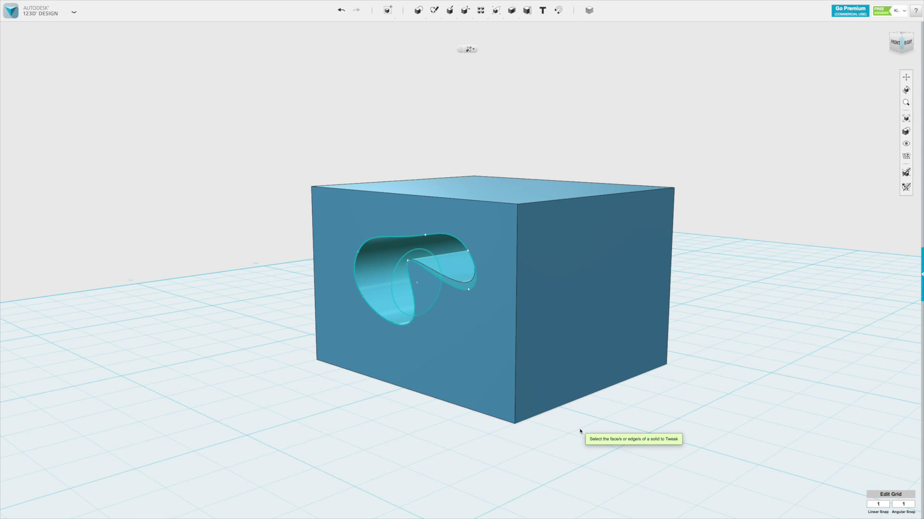
{"action": "left_click", "coordinate": [610, 386]}
{"action": "left_click", "coordinate": [631, 392]}
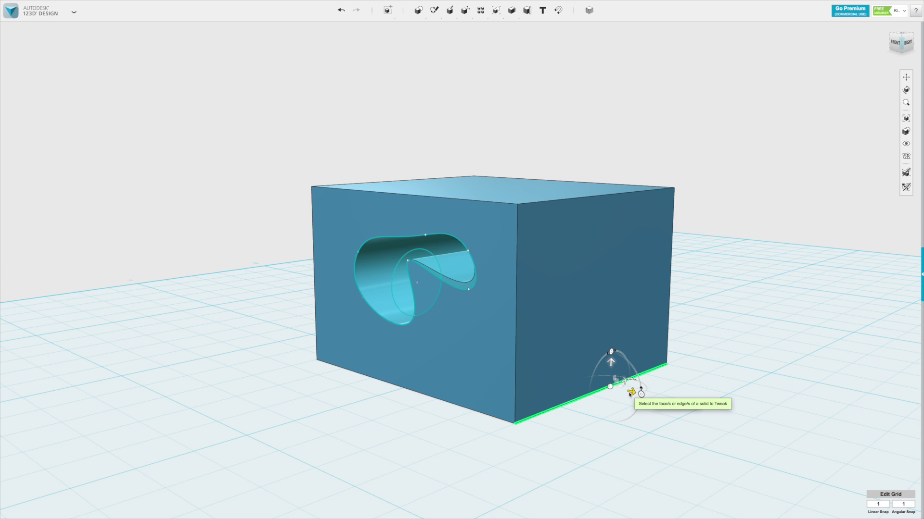
{"action": "left_click_drag", "start_coordinate": [631, 392], "coordinate": [742, 421]}
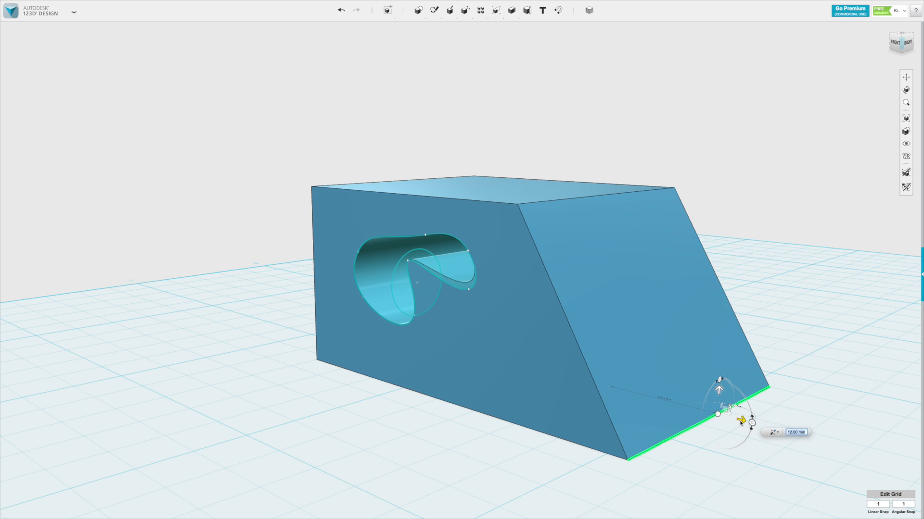
Step: Try moving the tweaked edge vertically, return it to its starting height, and finish the Tweak
{"action": "right_click_drag", "start_coordinate": [544, 443], "coordinate": [527, 444]}
{"action": "scroll", "coordinate": [526, 444], "scroll_direction": "down", "scroll_amount": 4}
{"action": "right_click_drag", "start_coordinate": [357, 441], "coordinate": [394, 441]}
{"action": "scroll", "coordinate": [633, 376], "scroll_direction": "up", "scroll_amount": 3}
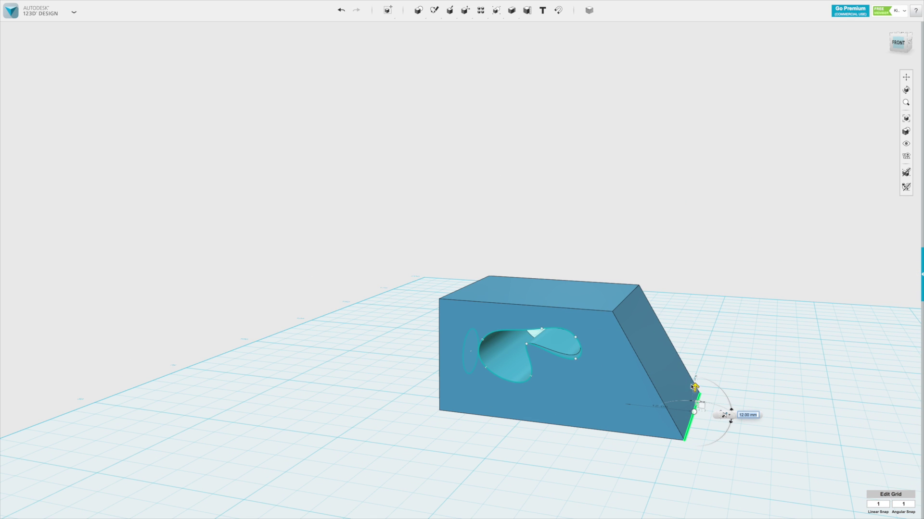
{"action": "left_click_drag", "start_coordinate": [695, 355], "coordinate": [694, 386]}
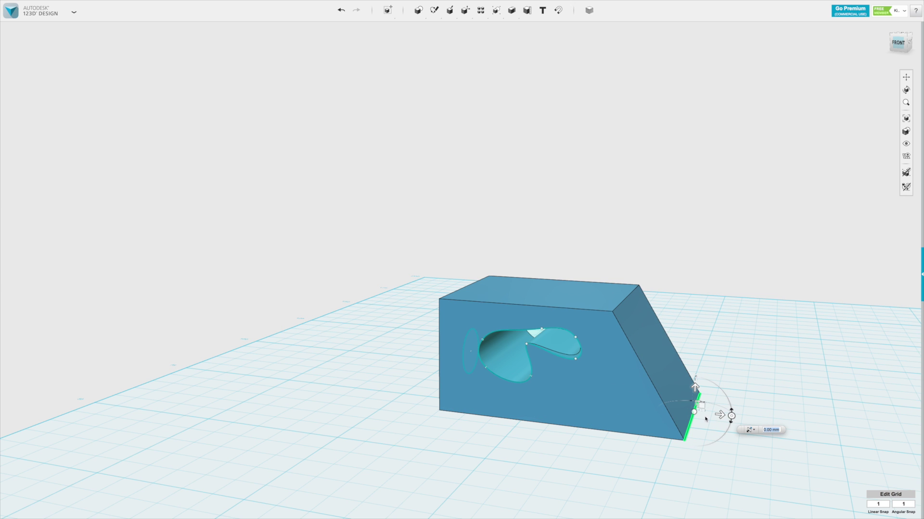
{"action": "left_click", "coordinate": [804, 371]}
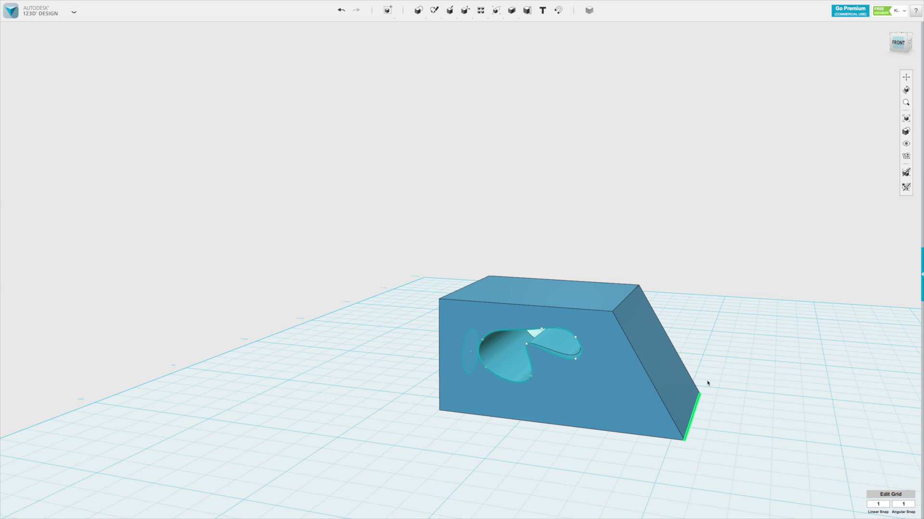
{"action": "left_click", "coordinate": [511, 170]}
Step: Fillet the four edges around the box's top face with a radius of 3
{"action": "mouse_move", "coordinate": [470, 18]}
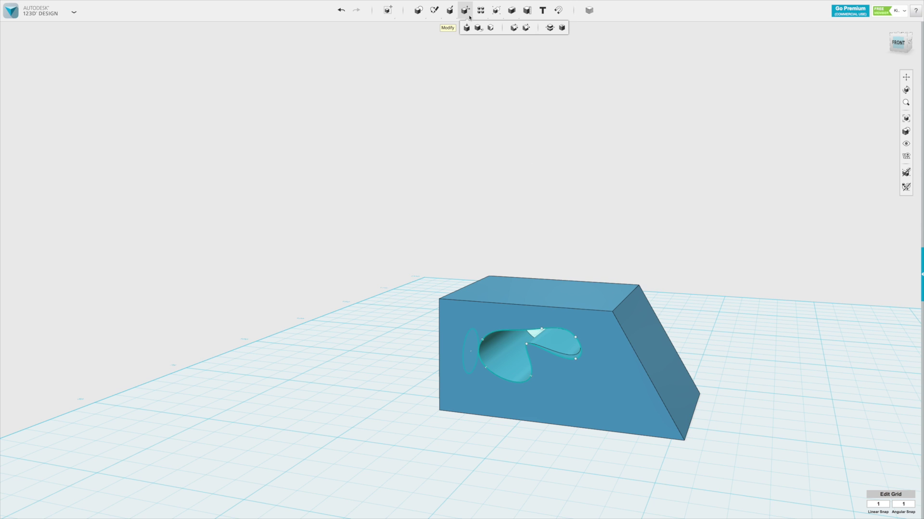
{"action": "left_click", "coordinate": [514, 28]}
{"action": "right_click_drag", "start_coordinate": [598, 269], "coordinate": [658, 270]}
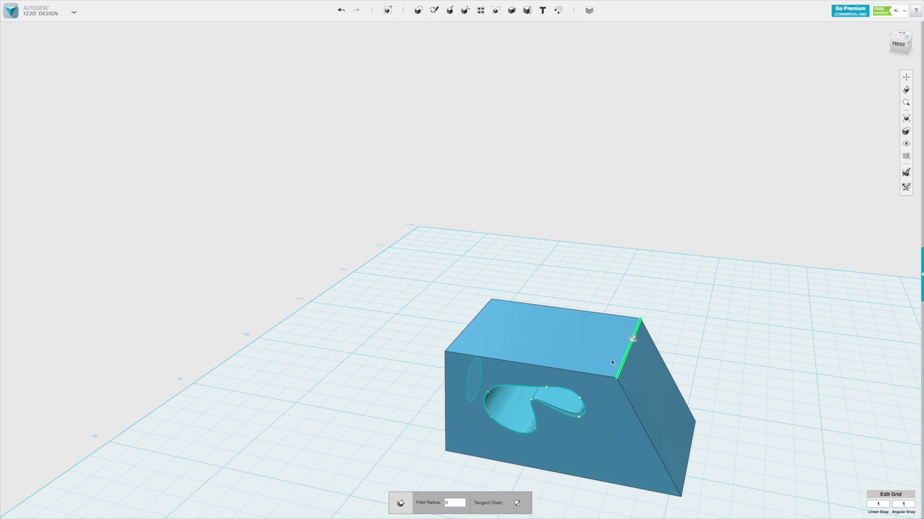
{"action": "left_click", "coordinate": [597, 374]}
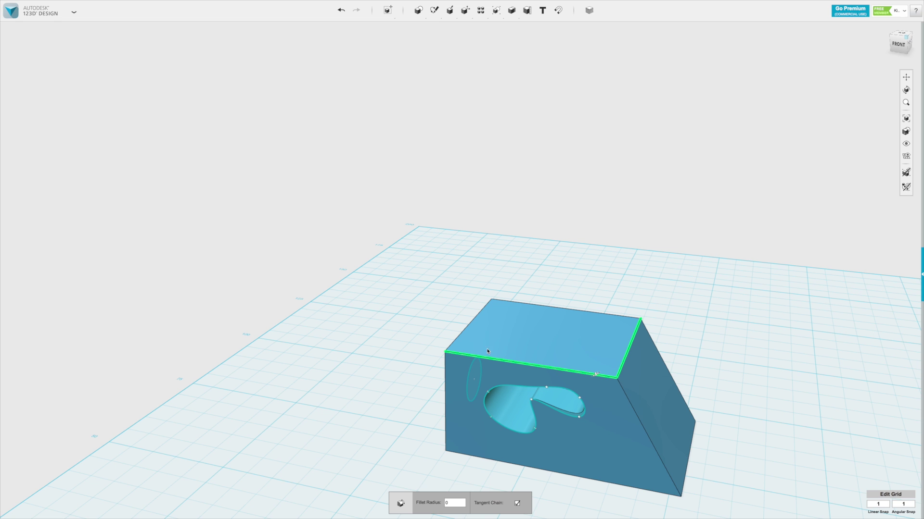
{"action": "left_click", "coordinate": [463, 331]}
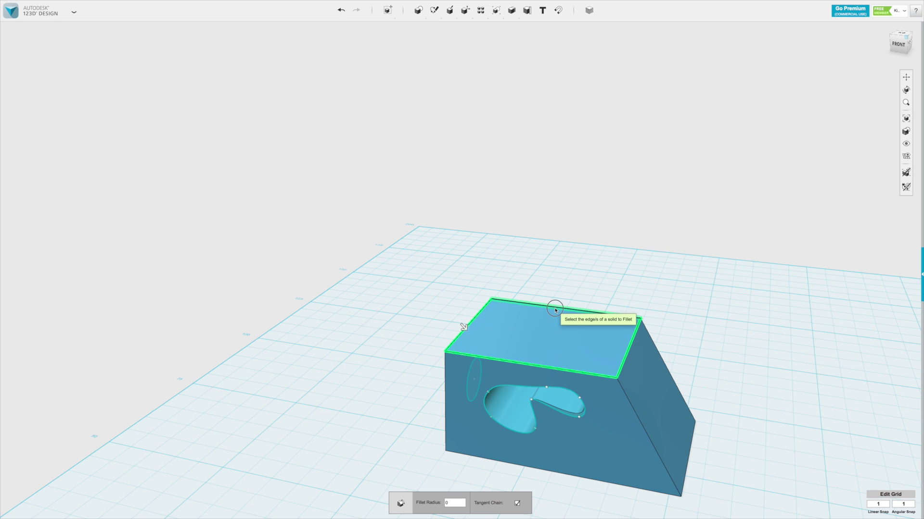
{"action": "left_click", "coordinate": [553, 307]}
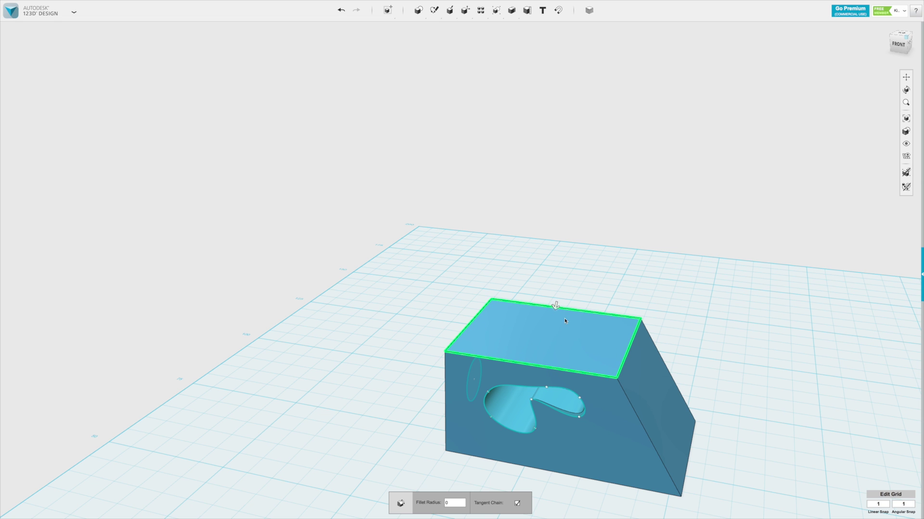
{"action": "left_click", "coordinate": [447, 502]}
{"action": "left_click", "coordinate": [443, 504]}
{"action": "type", "text": "3"}
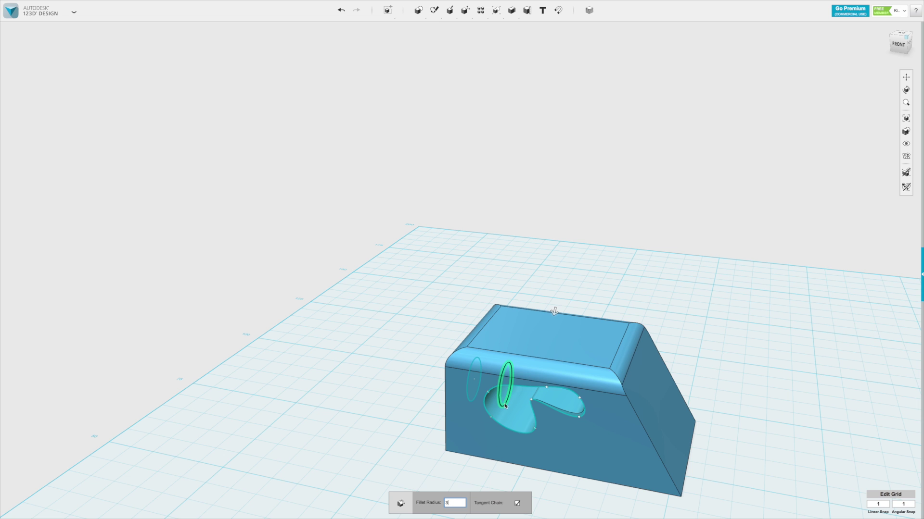
Step: Reduce the fillet radius on the top edges to 2 and apply the fillet
{"action": "left_click_drag", "start_coordinate": [554, 313], "coordinate": [555, 309]}
{"action": "scroll", "coordinate": [452, 383], "scroll_direction": "up", "scroll_amount": 3}
{"action": "right_click_drag", "start_coordinate": [398, 367], "coordinate": [411, 365]}
{"action": "scroll", "coordinate": [410, 365], "scroll_direction": "down", "scroll_amount": 3}
{"action": "scroll", "coordinate": [721, 339], "scroll_direction": "up", "scroll_amount": 3}
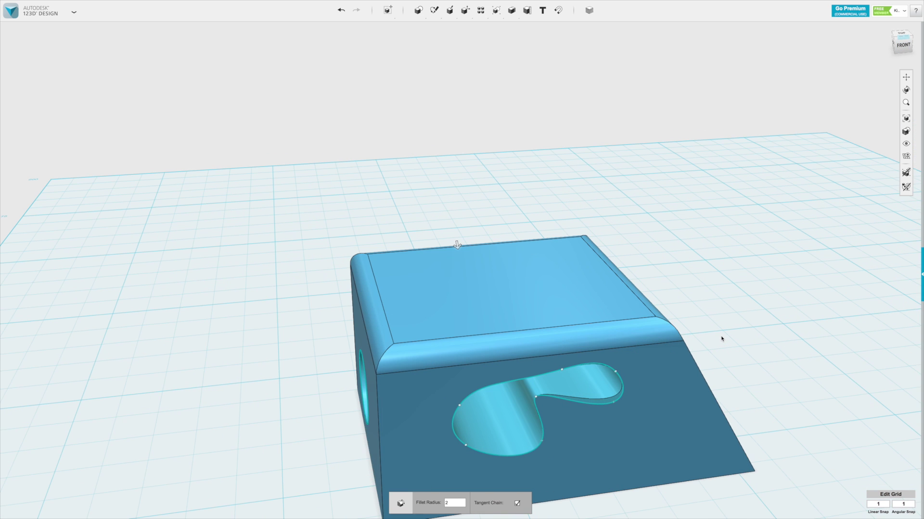
{"action": "key", "text": "Return"}
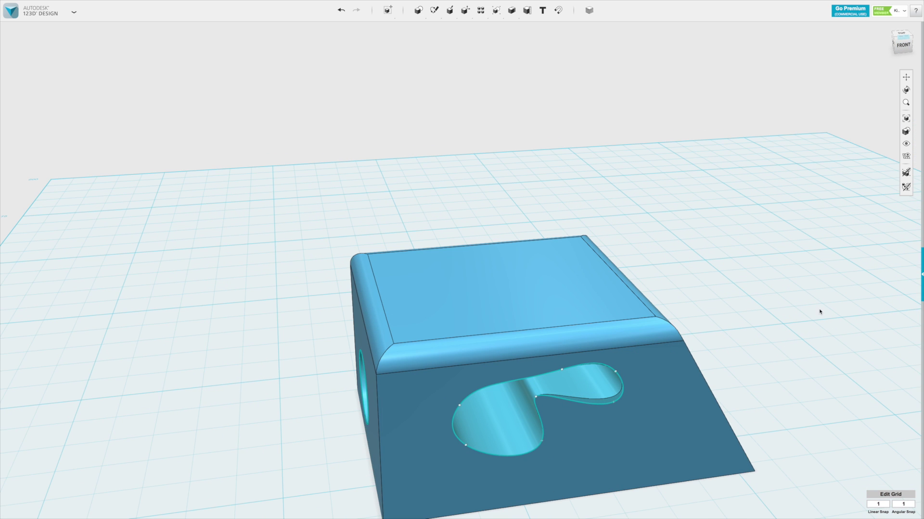
Step: Chamfer the four edges around the box's bottom face with a distance of 1.5
{"action": "mouse_move", "coordinate": [465, 12]}
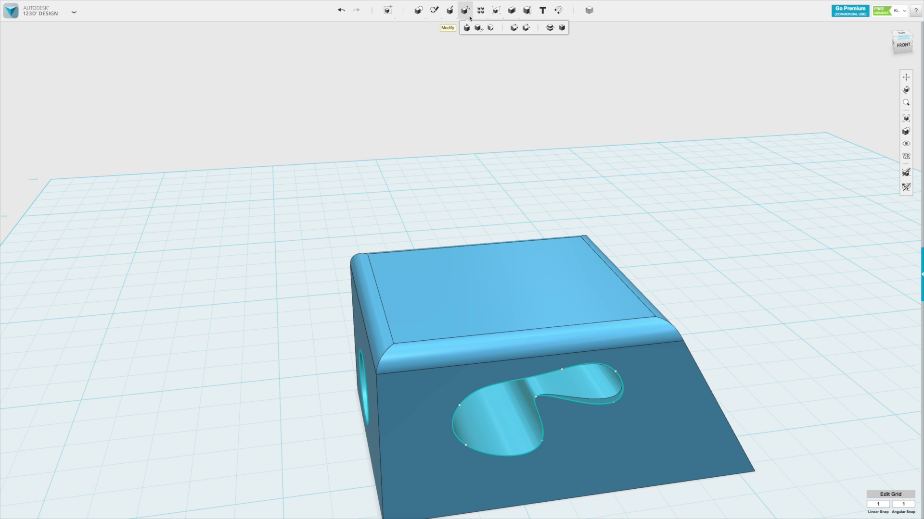
{"action": "left_click", "coordinate": [526, 27]}
{"action": "right_click_drag", "start_coordinate": [732, 367], "coordinate": [642, 324]}
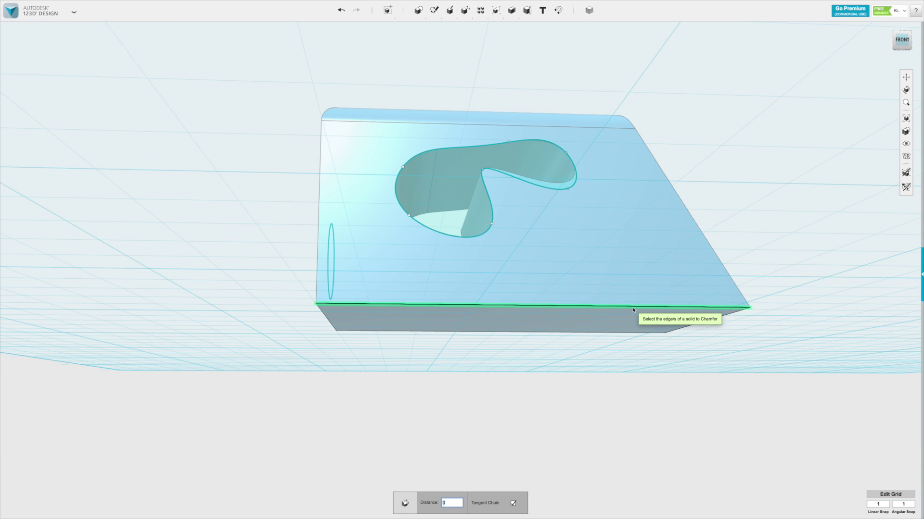
{"action": "left_click", "coordinate": [633, 310]}
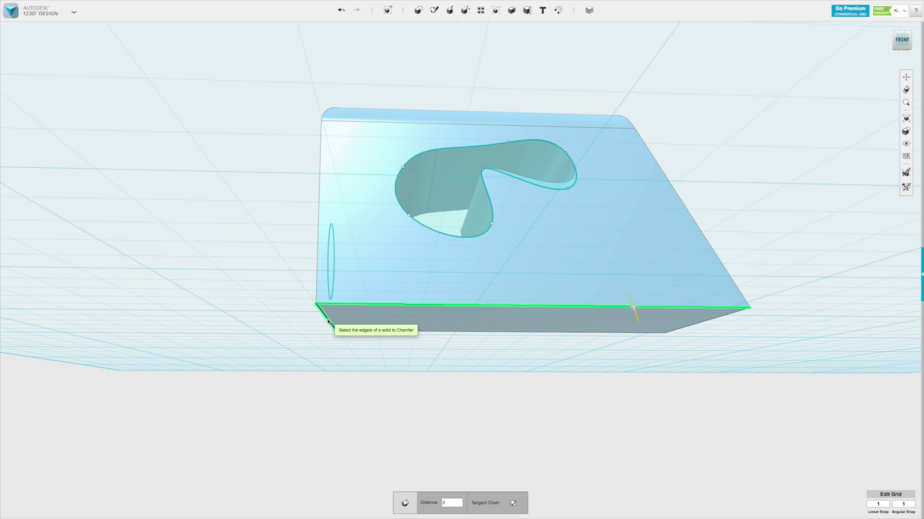
{"action": "left_click", "coordinate": [351, 331]}
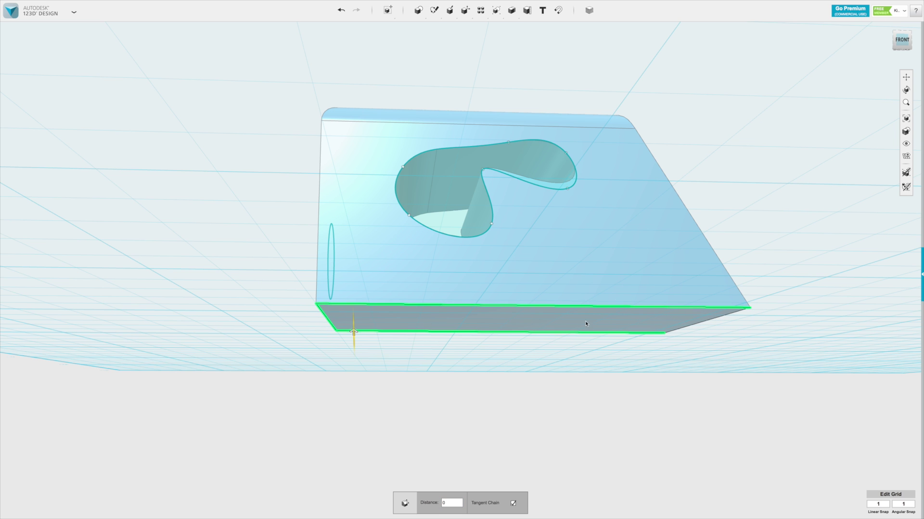
{"action": "left_click", "coordinate": [701, 325]}
{"action": "right_click_drag", "start_coordinate": [619, 326], "coordinate": [670, 361]}
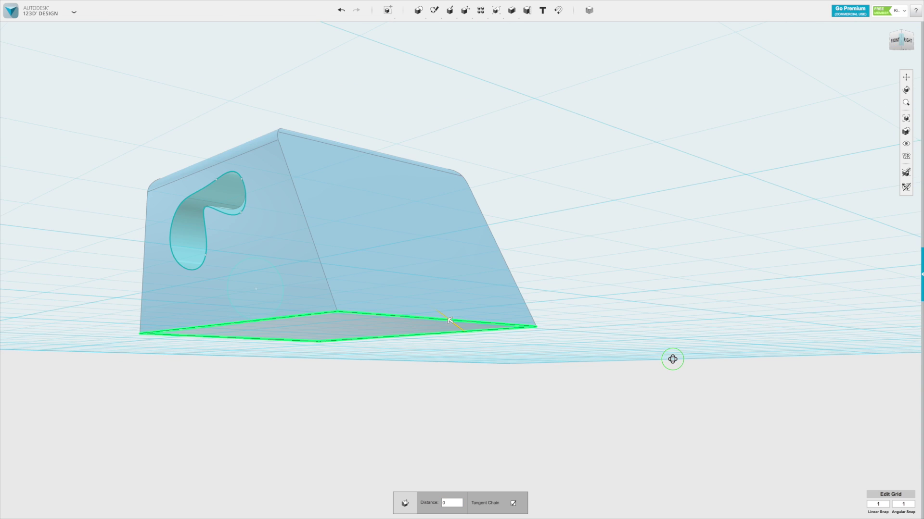
{"action": "left_click_drag", "start_coordinate": [449, 319], "coordinate": [441, 316]}
{"action": "right_click_drag", "start_coordinate": [332, 353], "coordinate": [373, 353]}
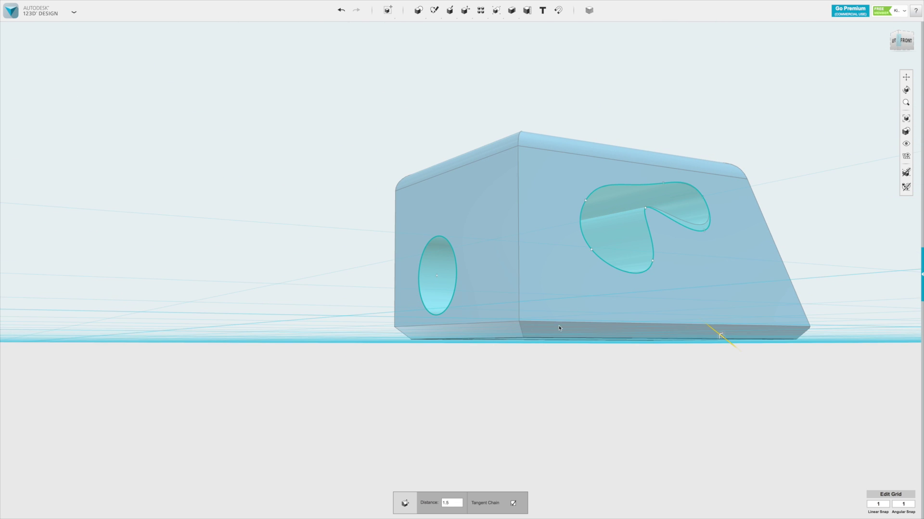
{"action": "left_click", "coordinate": [574, 416]}
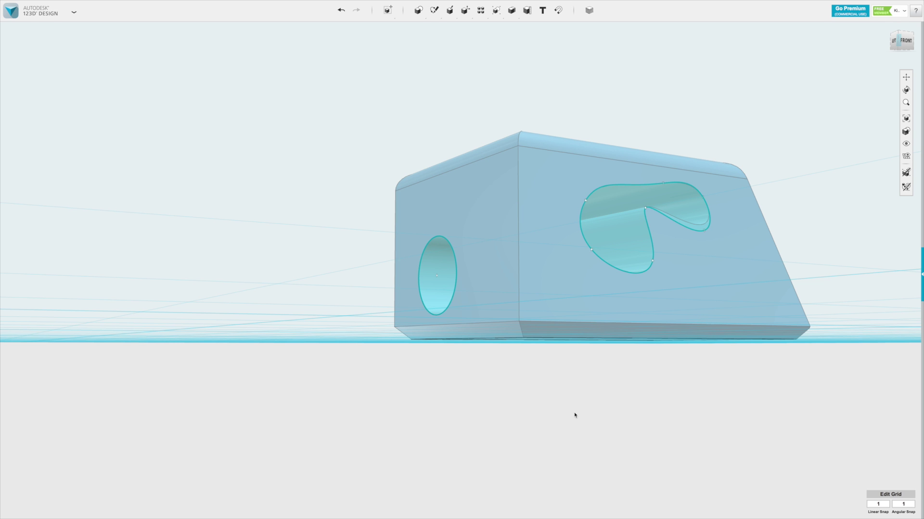
Step: Place a cylinder primitive with radius 10 and height 20 on the grid, behind and to the right of the box
{"action": "right_click_drag", "start_coordinate": [573, 391], "coordinate": [343, 397]}
{"action": "scroll", "coordinate": [334, 295], "scroll_direction": "down", "scroll_amount": 3}
{"action": "right_click_drag", "start_coordinate": [612, 191], "coordinate": [611, 195]}
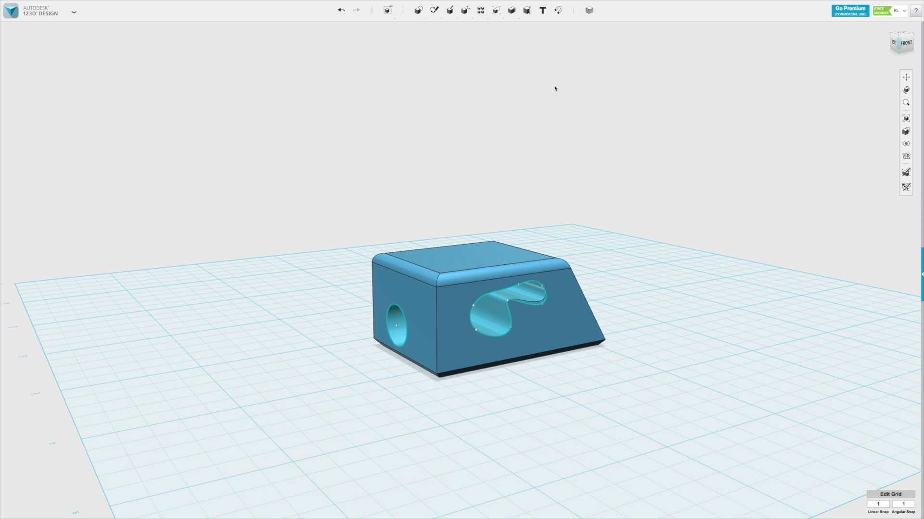
{"action": "scroll", "coordinate": [544, 130], "scroll_direction": "down", "scroll_amount": 2}
{"action": "right_click_drag", "start_coordinate": [542, 132], "coordinate": [508, 101]}
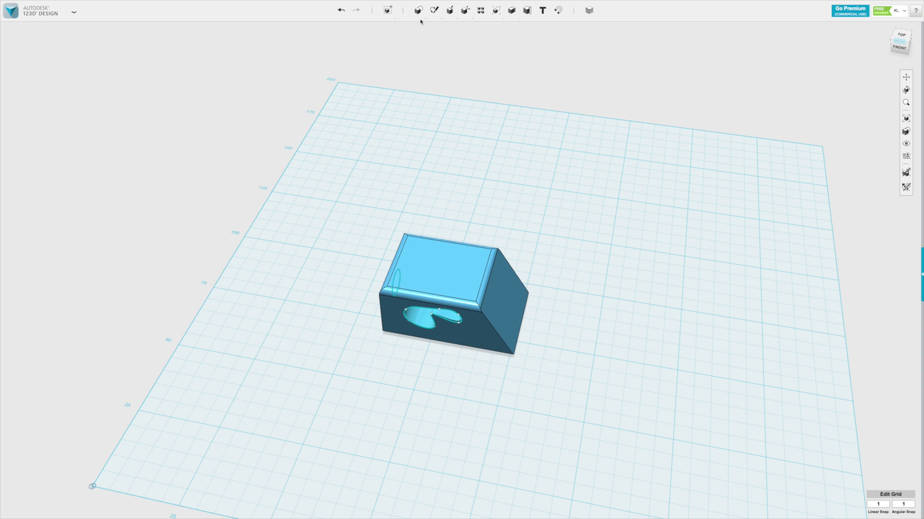
{"action": "mouse_move", "coordinate": [419, 10]}
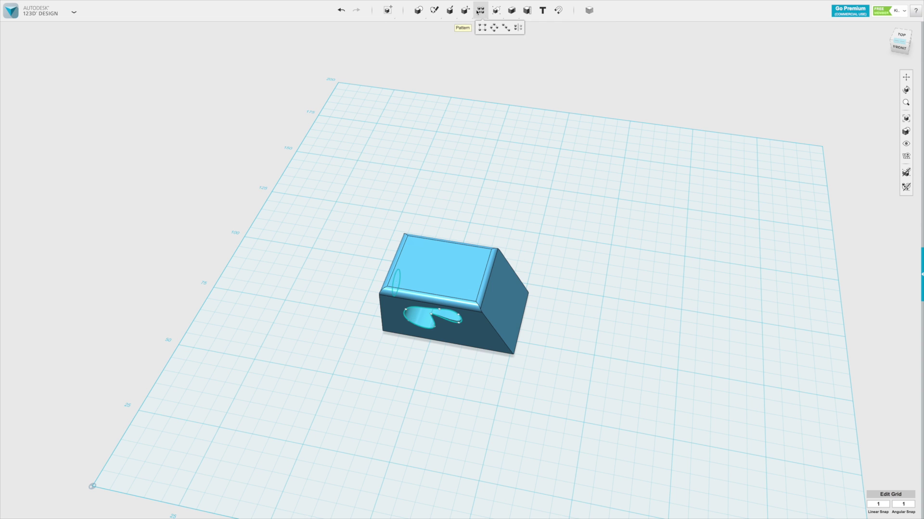
{"action": "mouse_move", "coordinate": [467, 13]}
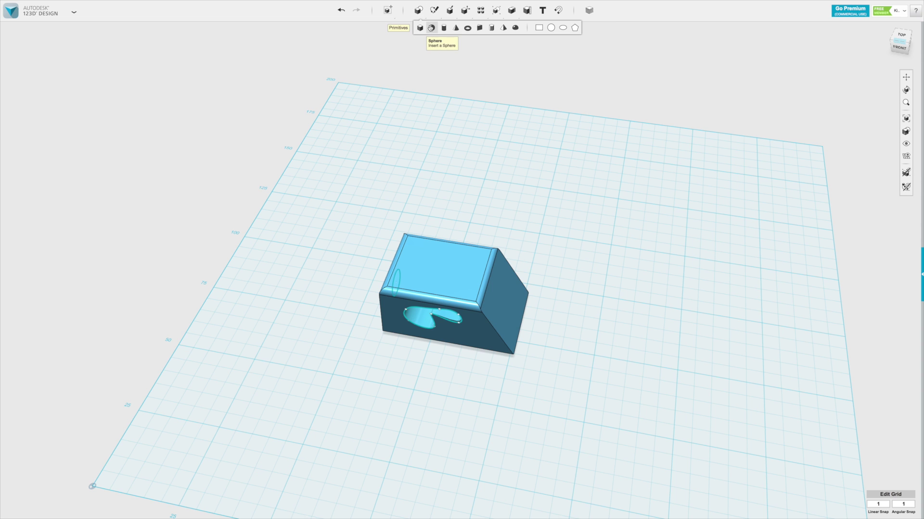
{"action": "left_click", "coordinate": [442, 29]}
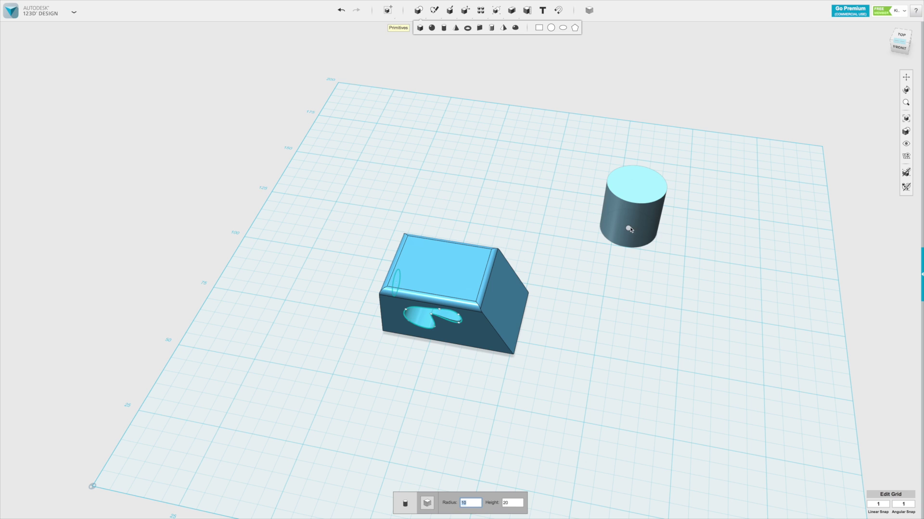
{"action": "left_click", "coordinate": [638, 232]}
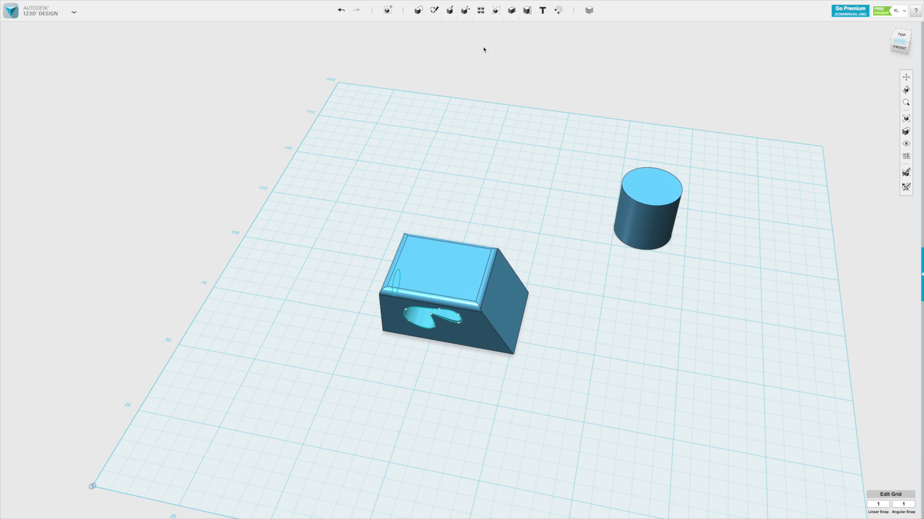
Step: Shell the cylinder, removing its top face, with an inside wall thickness of 4
{"action": "mouse_move", "coordinate": [466, 15]}
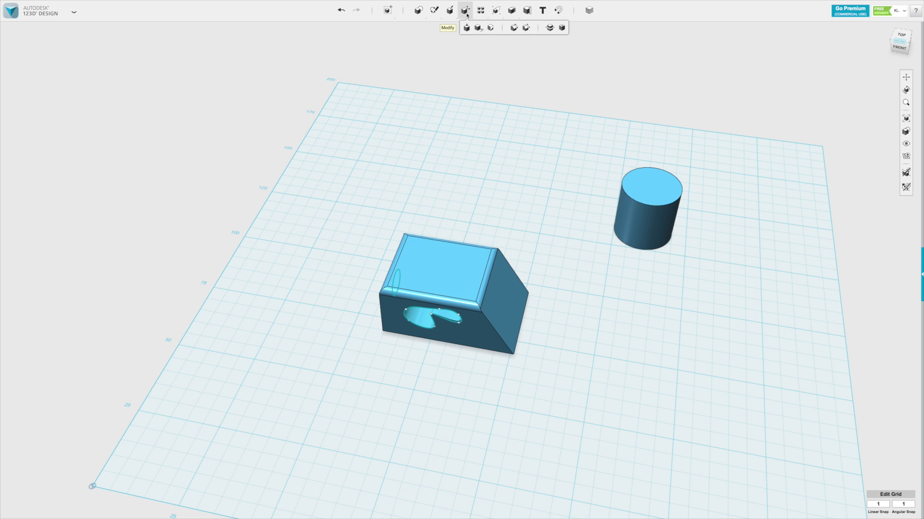
{"action": "left_click", "coordinate": [562, 28]}
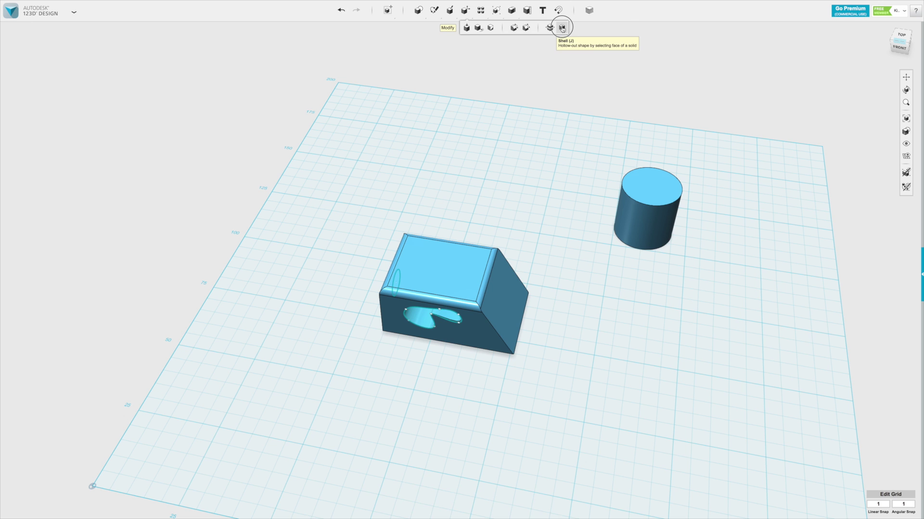
{"action": "scroll", "coordinate": [565, 197], "scroll_direction": "down", "scroll_amount": 3}
{"action": "scroll", "coordinate": [565, 198], "scroll_direction": "up", "scroll_amount": 5}
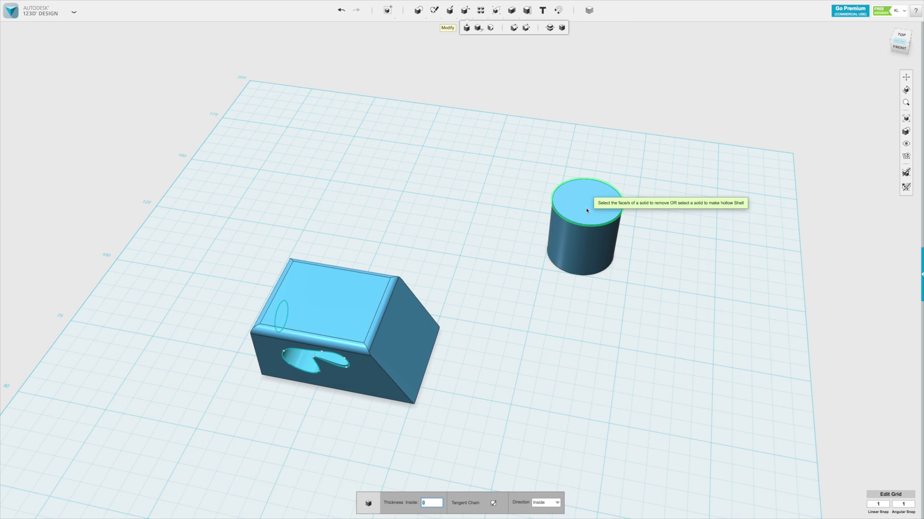
{"action": "scroll", "coordinate": [580, 213], "scroll_direction": "down", "scroll_amount": 3}
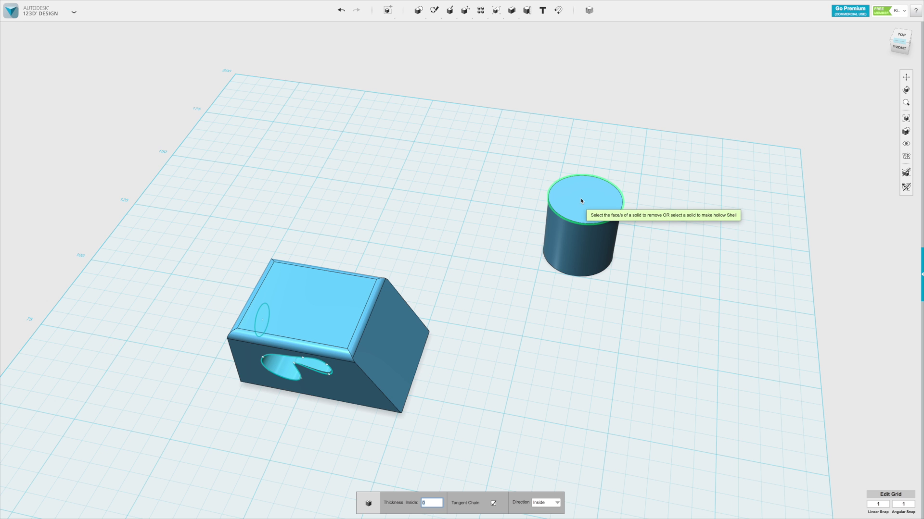
{"action": "left_click", "coordinate": [581, 206]}
{"action": "scroll", "coordinate": [570, 187], "scroll_direction": "up", "scroll_amount": 3}
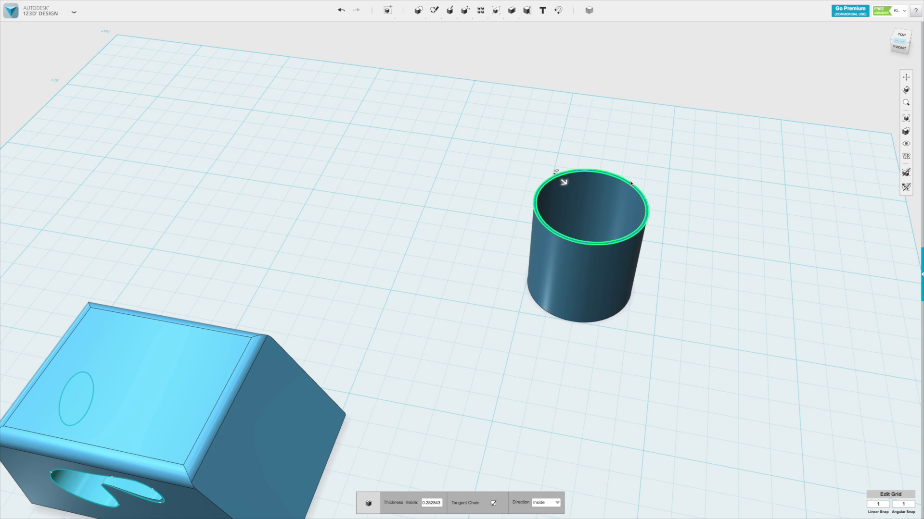
{"action": "right_click_drag", "start_coordinate": [633, 178], "coordinate": [628, 191]}
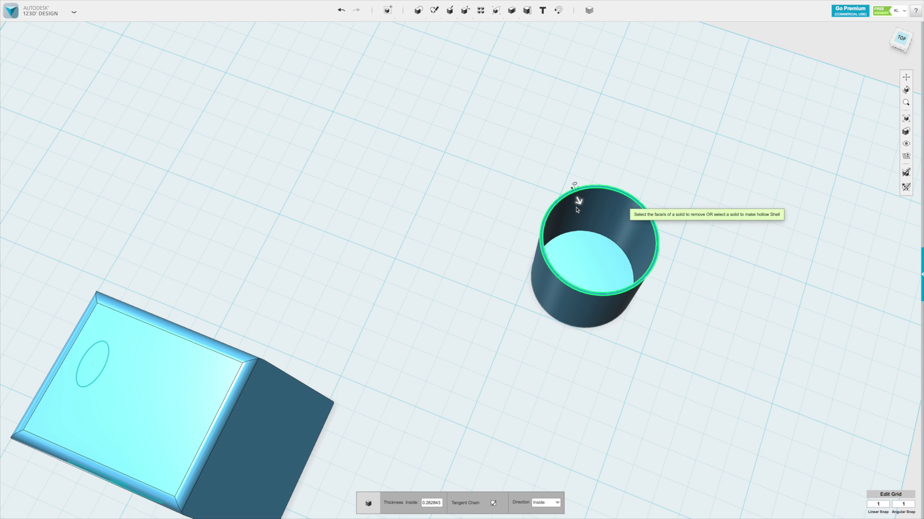
{"action": "left_click_drag", "start_coordinate": [578, 204], "coordinate": [590, 222]}
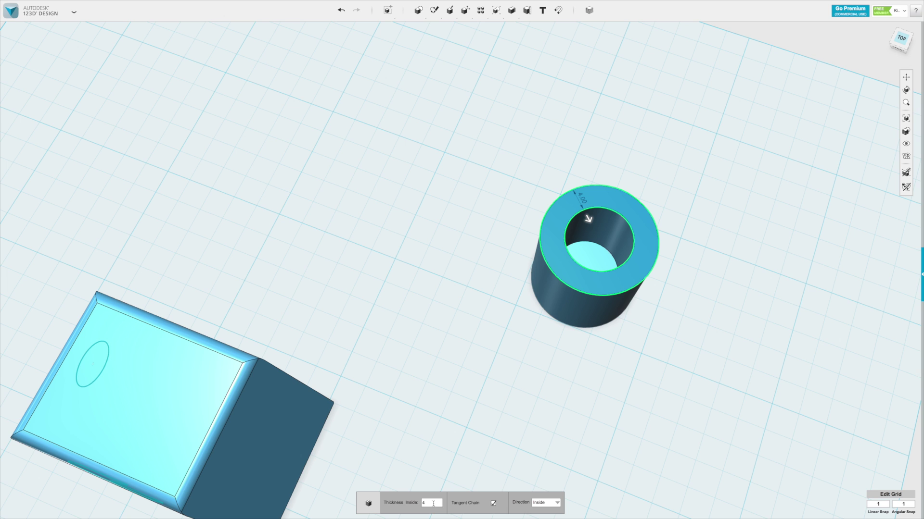
Step: Switch the shell direction to Outside, set the outside thickness to 4 and apply the shell to the cylinder
{"action": "left_click", "coordinate": [557, 503]}
{"action": "left_click", "coordinate": [545, 517]}
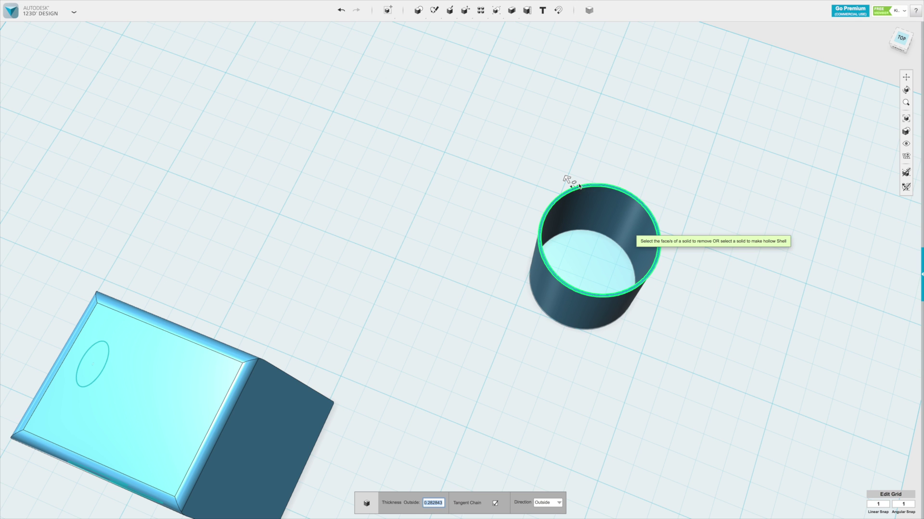
{"action": "left_click_drag", "start_coordinate": [567, 182], "coordinate": [551, 167]}
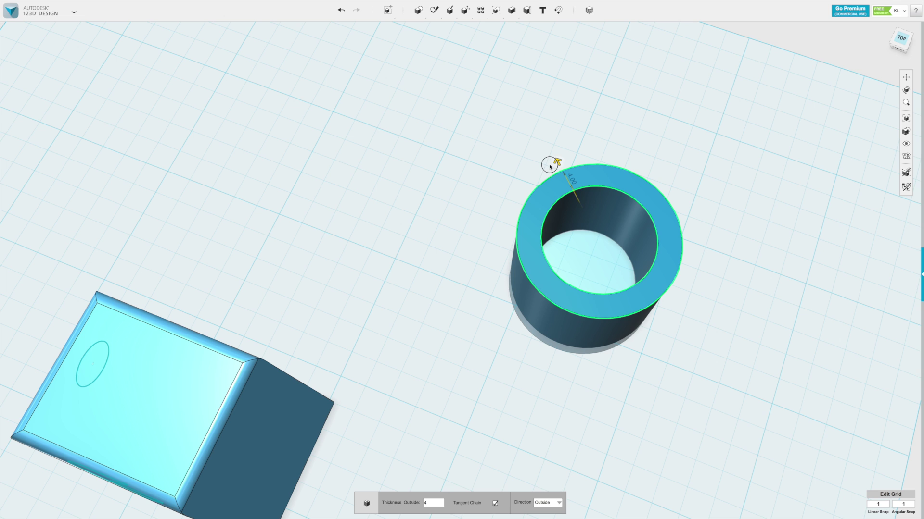
{"action": "key", "text": "Return"}
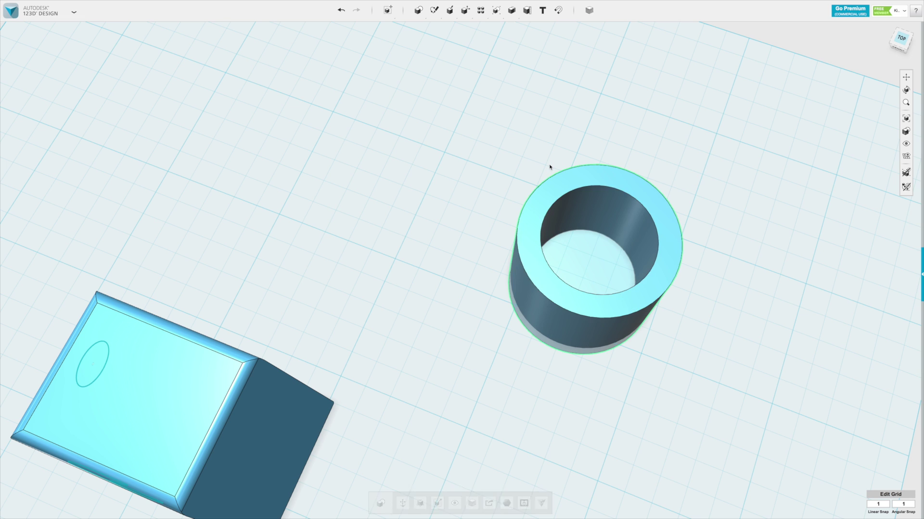
{"action": "right_click_drag", "start_coordinate": [606, 375], "coordinate": [482, 227]}
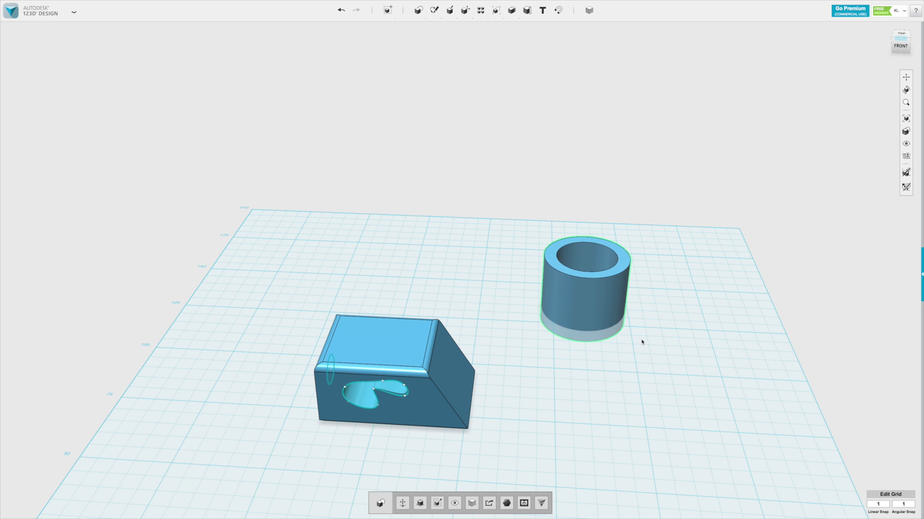
{"action": "right_click_drag", "start_coordinate": [641, 342], "coordinate": [628, 350]}
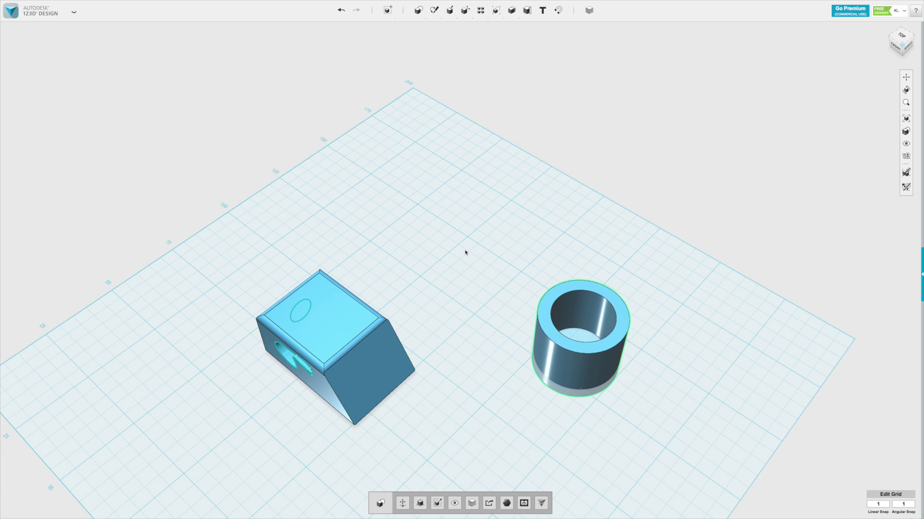